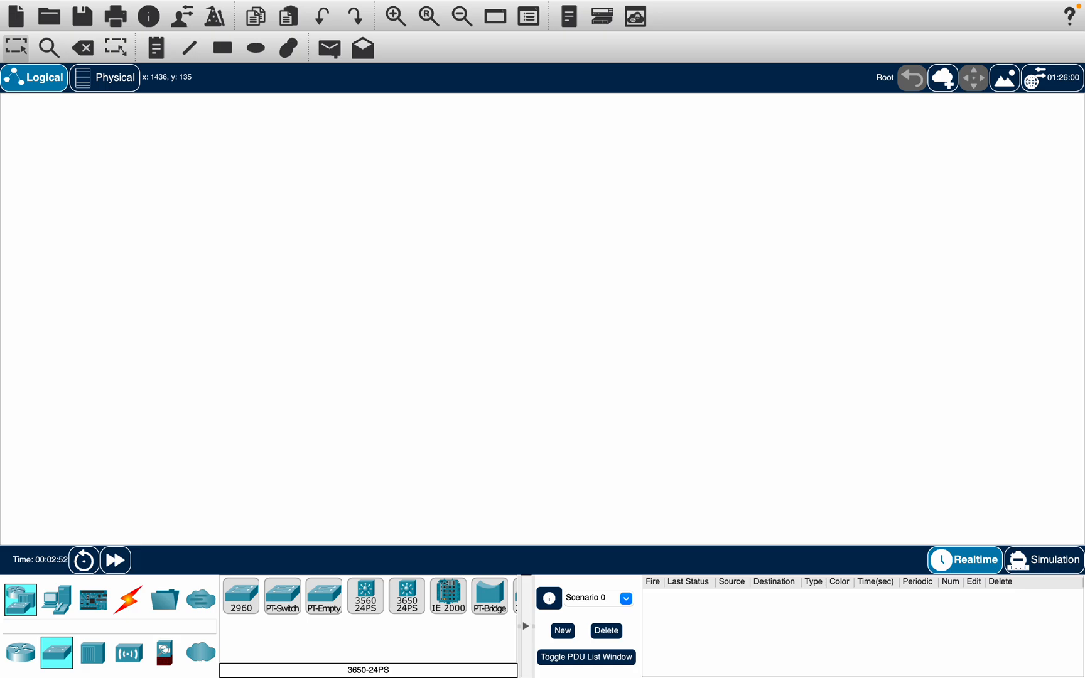
Step: Place a 3650-24PS multilayer switch in the middle of the workspace
{"action": "left_click", "coordinate": [31, 601]}
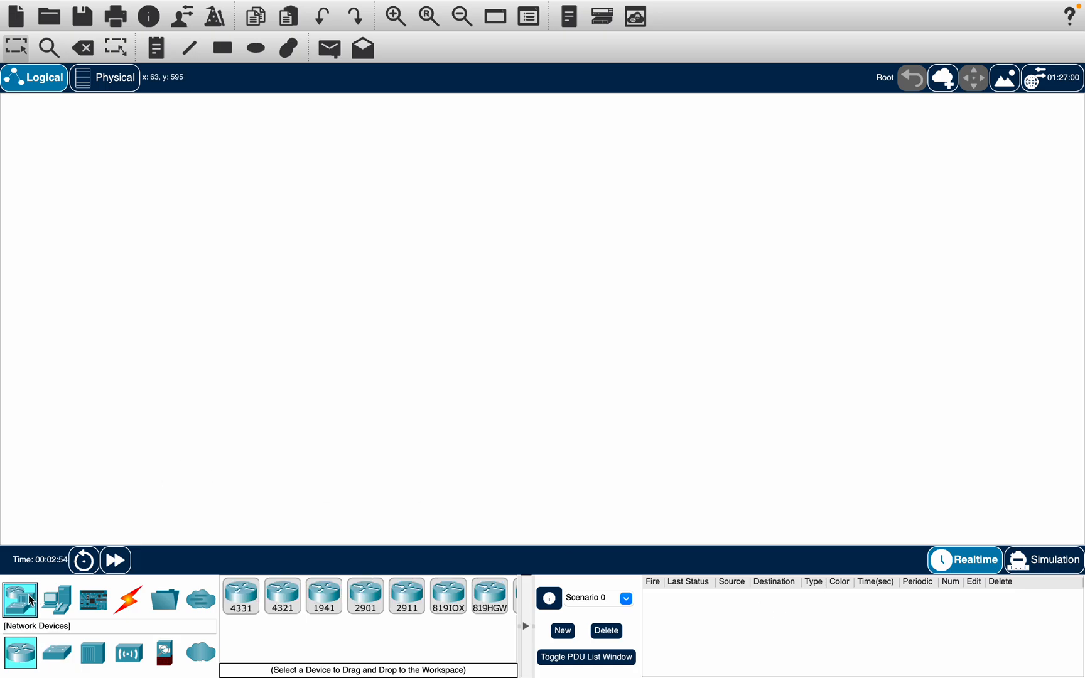
{"action": "left_click", "coordinate": [57, 658]}
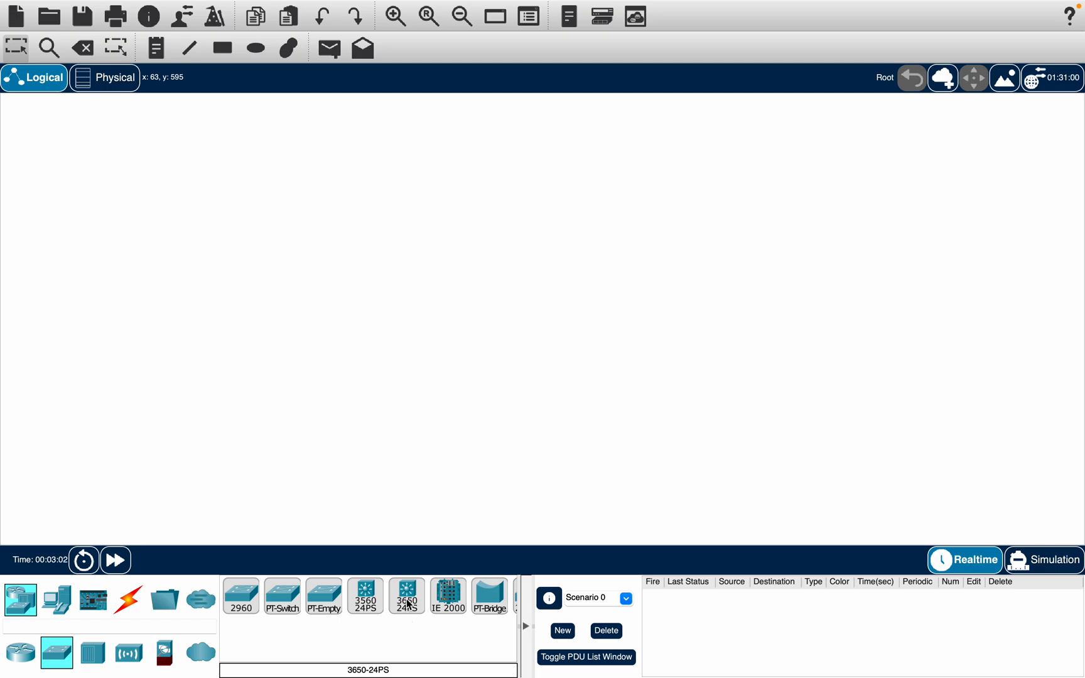
{"action": "left_click_drag", "start_coordinate": [410, 603], "coordinate": [544, 309]}
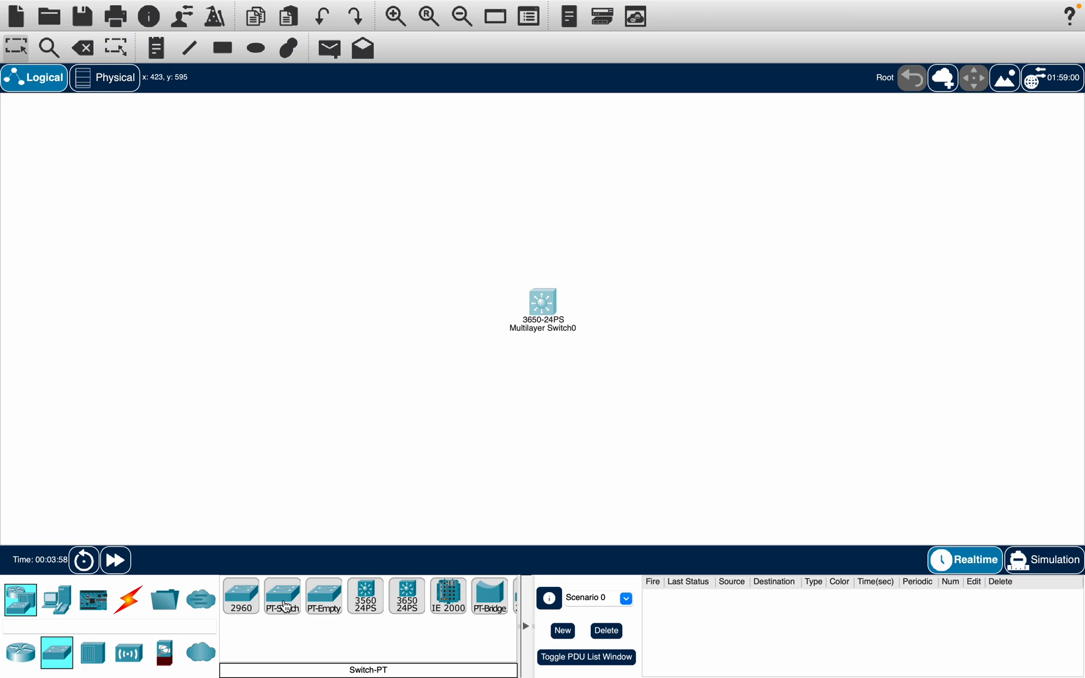
Step: Place four generic PCs around the switch, two on each side
{"action": "left_click", "coordinate": [58, 603]}
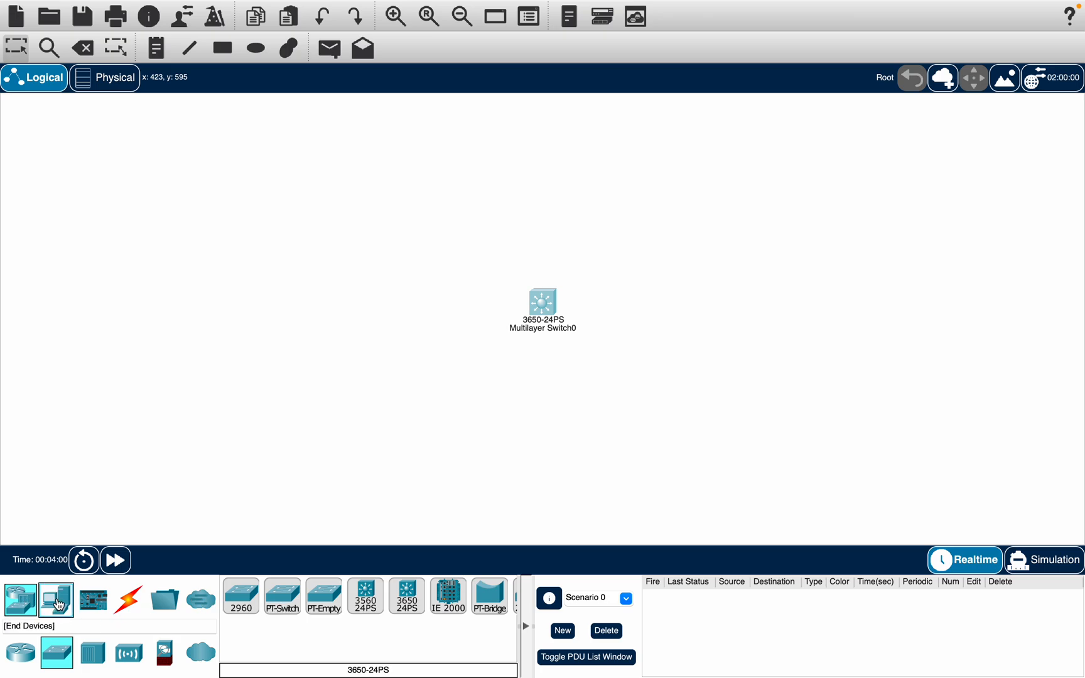
{"action": "left_click_drag", "start_coordinate": [241, 597], "coordinate": [298, 195]}
{"action": "left_click_drag", "start_coordinate": [241, 597], "coordinate": [278, 456]}
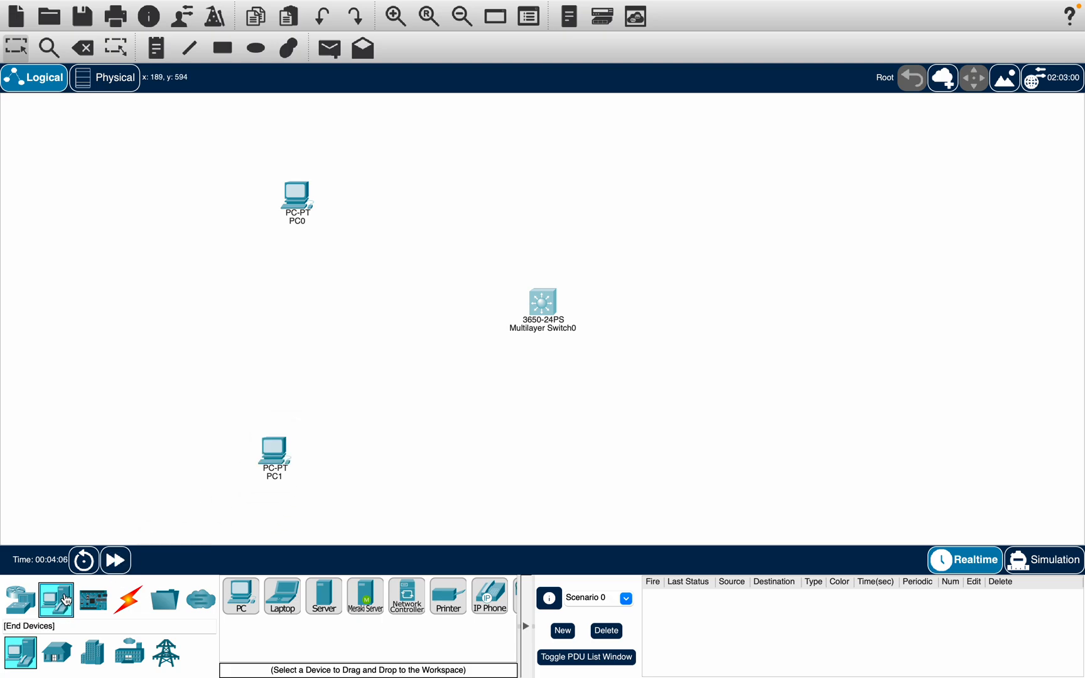
{"action": "left_click_drag", "start_coordinate": [241, 597], "coordinate": [718, 206]}
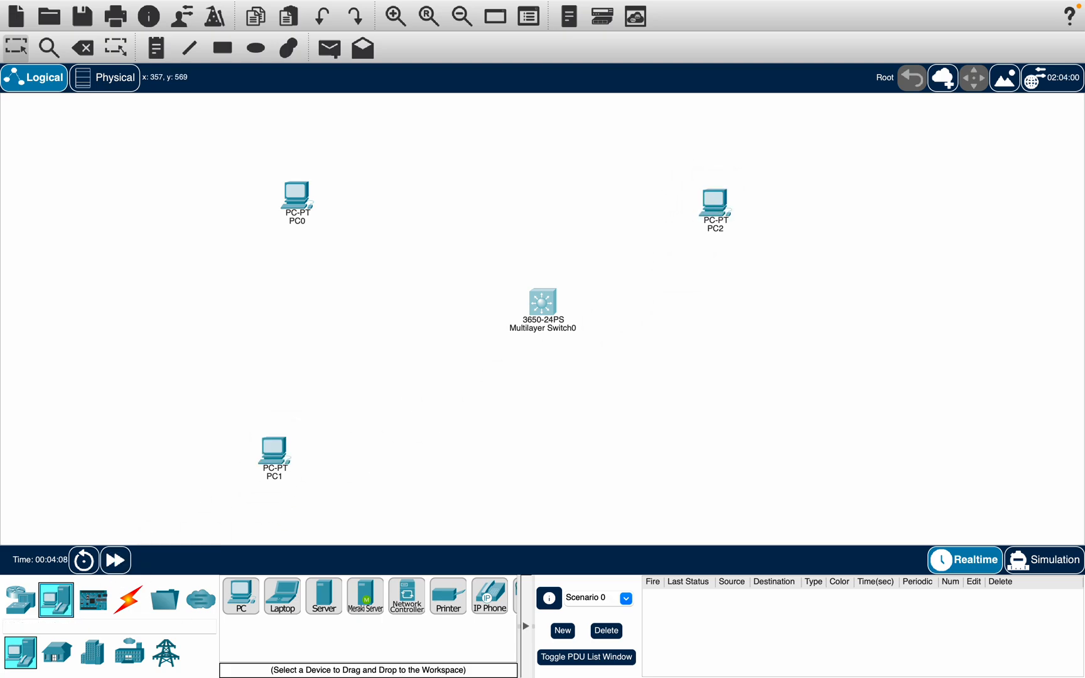
{"action": "left_click_drag", "start_coordinate": [241, 596], "coordinate": [732, 476]}
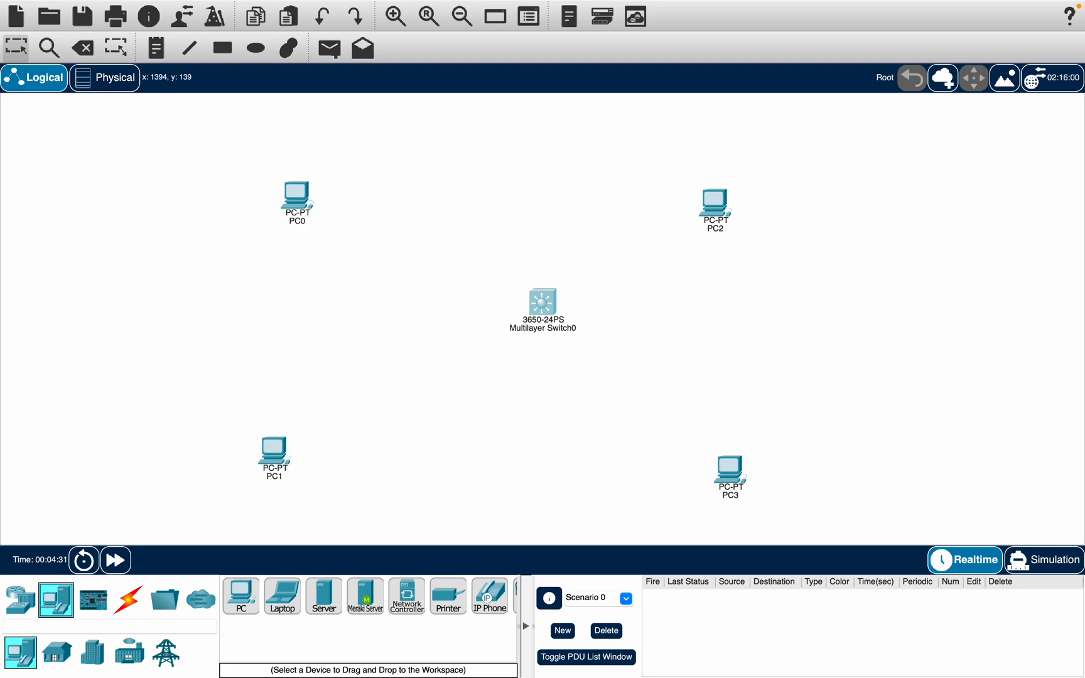
Step: Connect PC0's FastEthernet0 to the switch's GigabitEthernet1/0/1 with a copper straight-through cable
{"action": "left_click", "coordinate": [132, 606]}
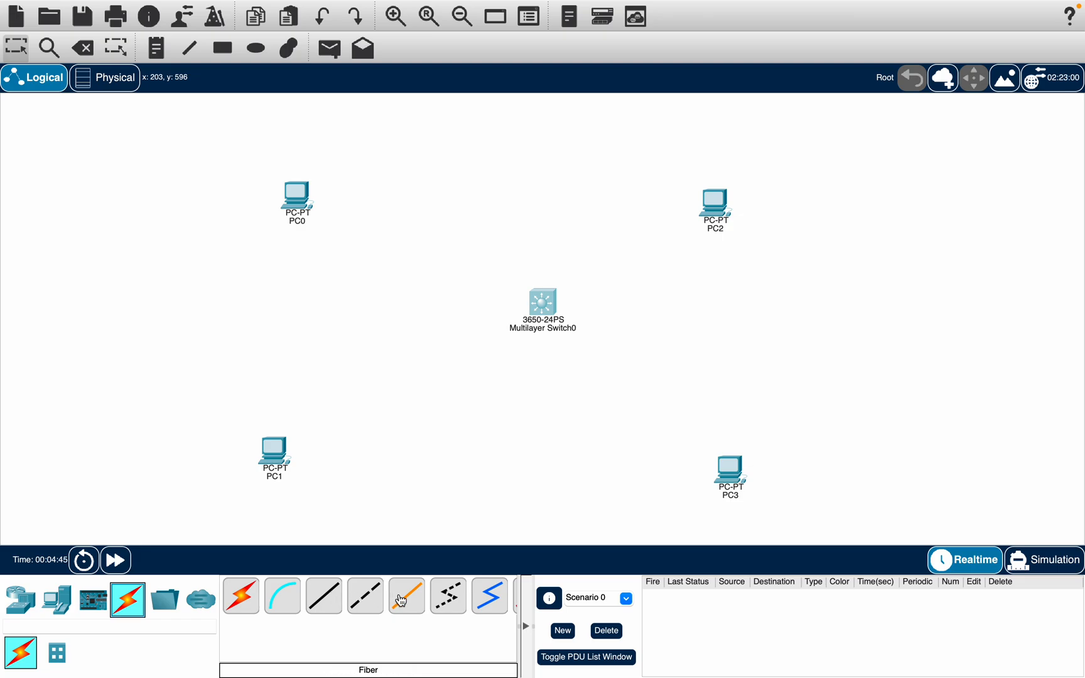
{"action": "left_click", "coordinate": [322, 609]}
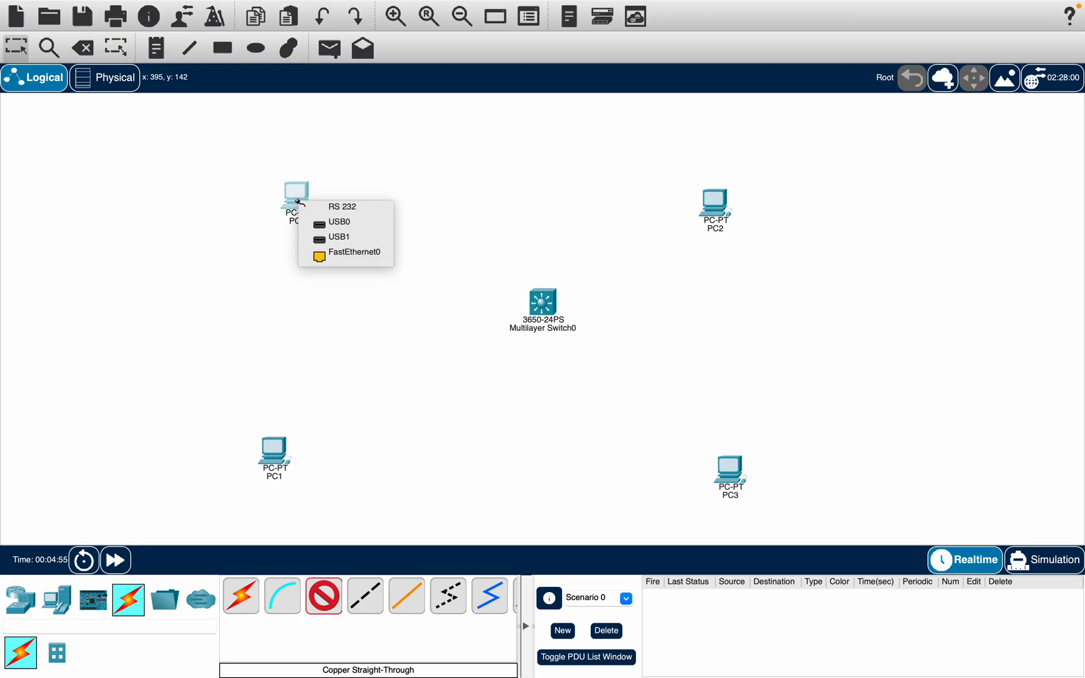
{"action": "left_click", "coordinate": [365, 256]}
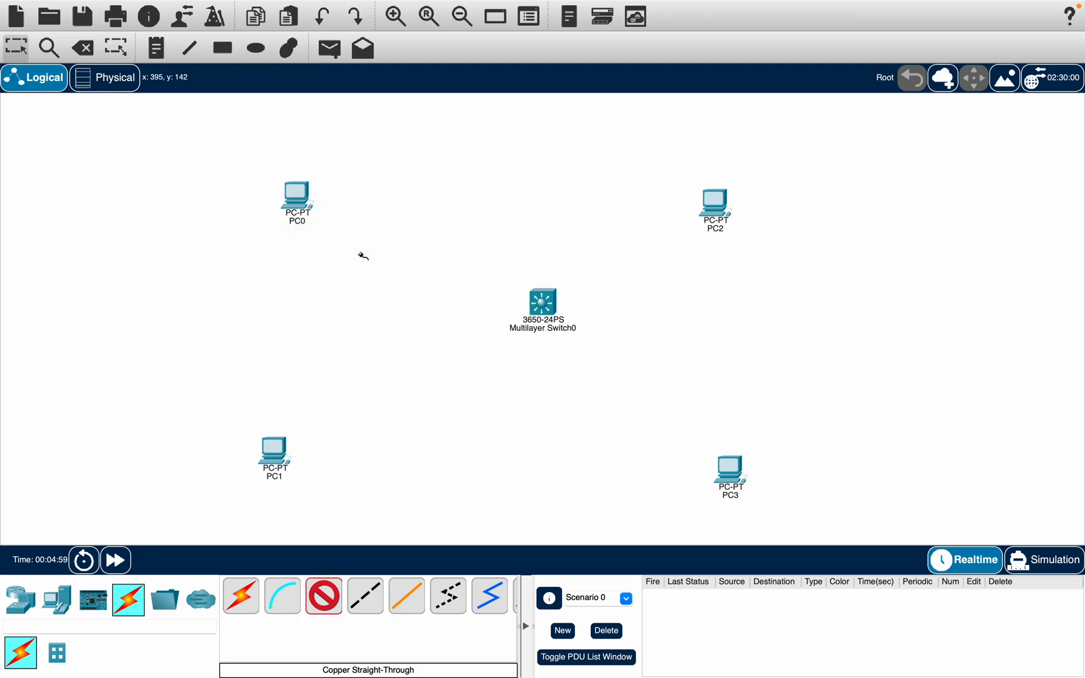
{"action": "left_click", "coordinate": [544, 307]}
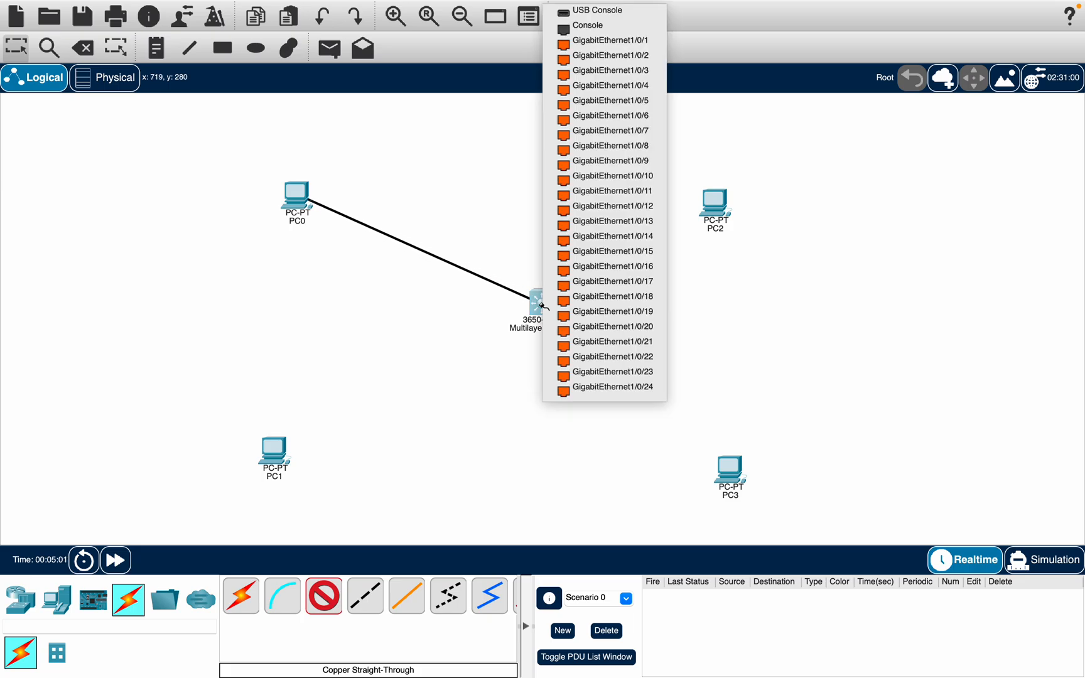
{"action": "left_click", "coordinate": [624, 48]}
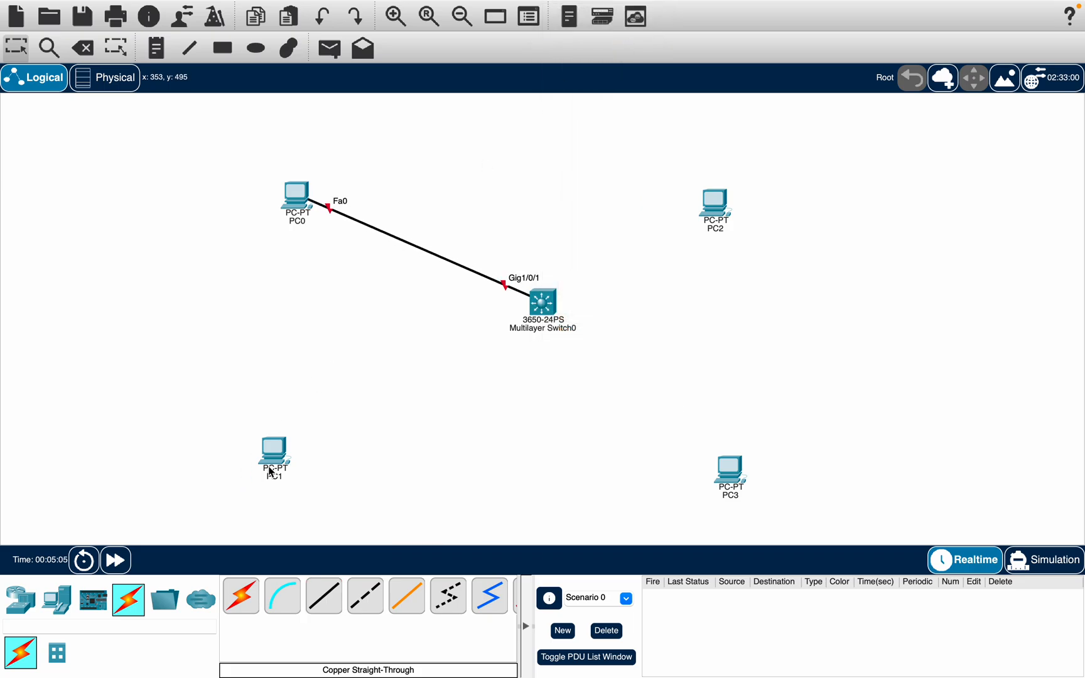
Step: Connect PC1's FastEthernet0 to the switch's GigabitEthernet1/0/2 with a copper straight-through cable
{"action": "left_click", "coordinate": [323, 596]}
{"action": "left_click", "coordinate": [273, 452]}
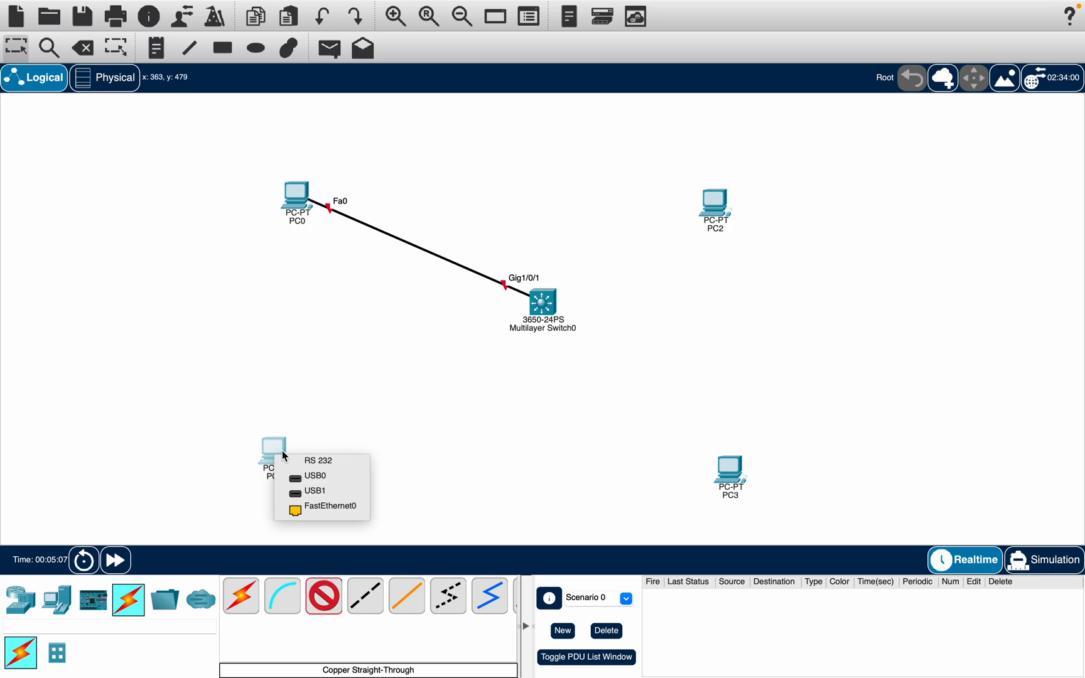
{"action": "left_click", "coordinate": [330, 508]}
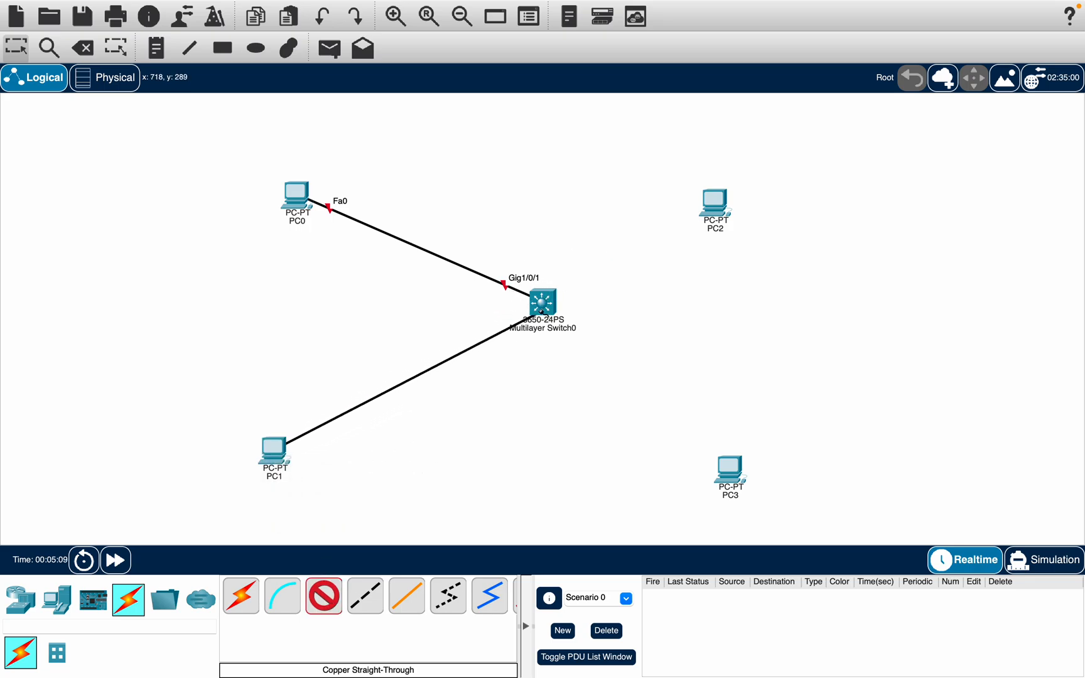
{"action": "left_click", "coordinate": [540, 308]}
{"action": "left_click", "coordinate": [628, 40]}
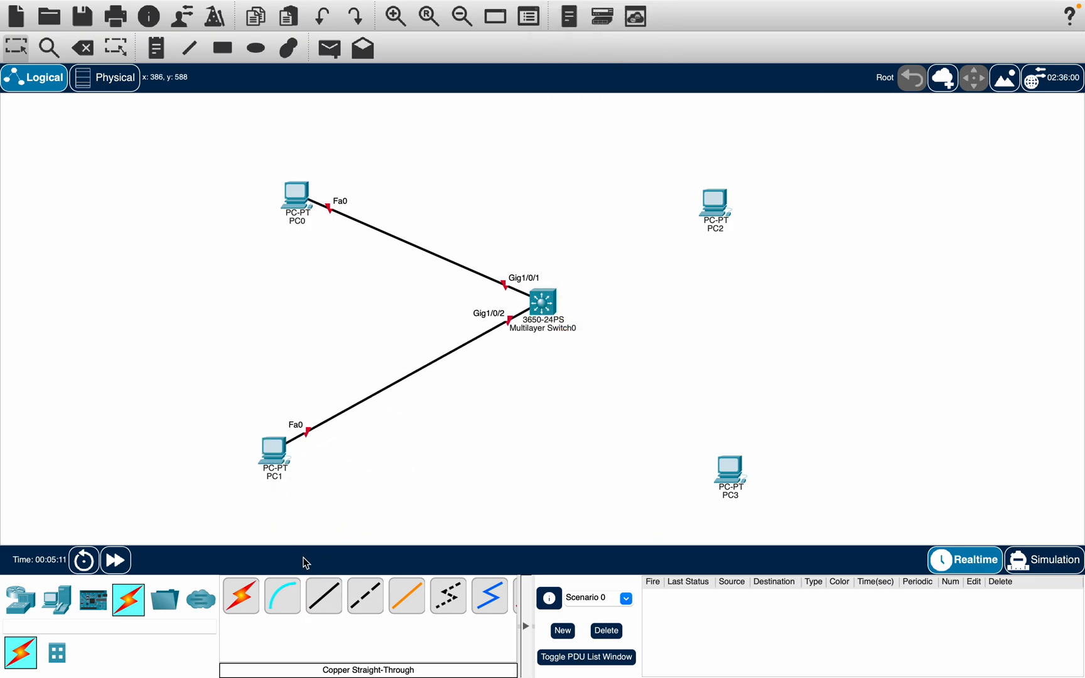
Step: Connect PC2's FastEthernet0 to the switch's GigabitEthernet1/0/3 with a copper straight-through cable
{"action": "left_click", "coordinate": [333, 612]}
{"action": "left_click", "coordinate": [716, 203]}
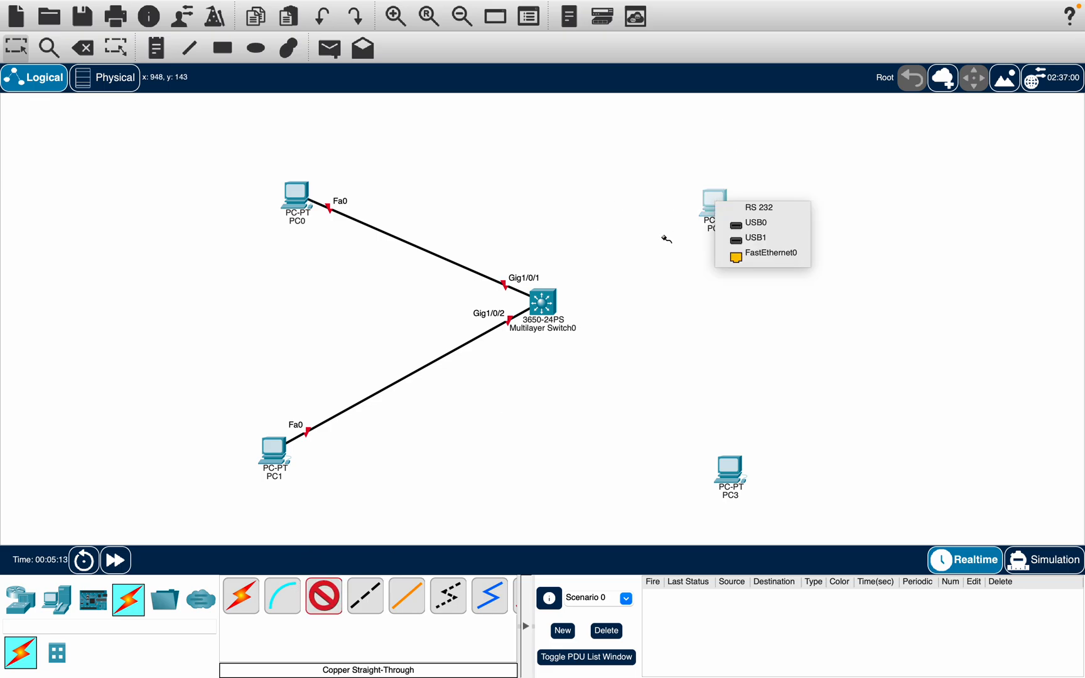
{"action": "left_click", "coordinate": [748, 258]}
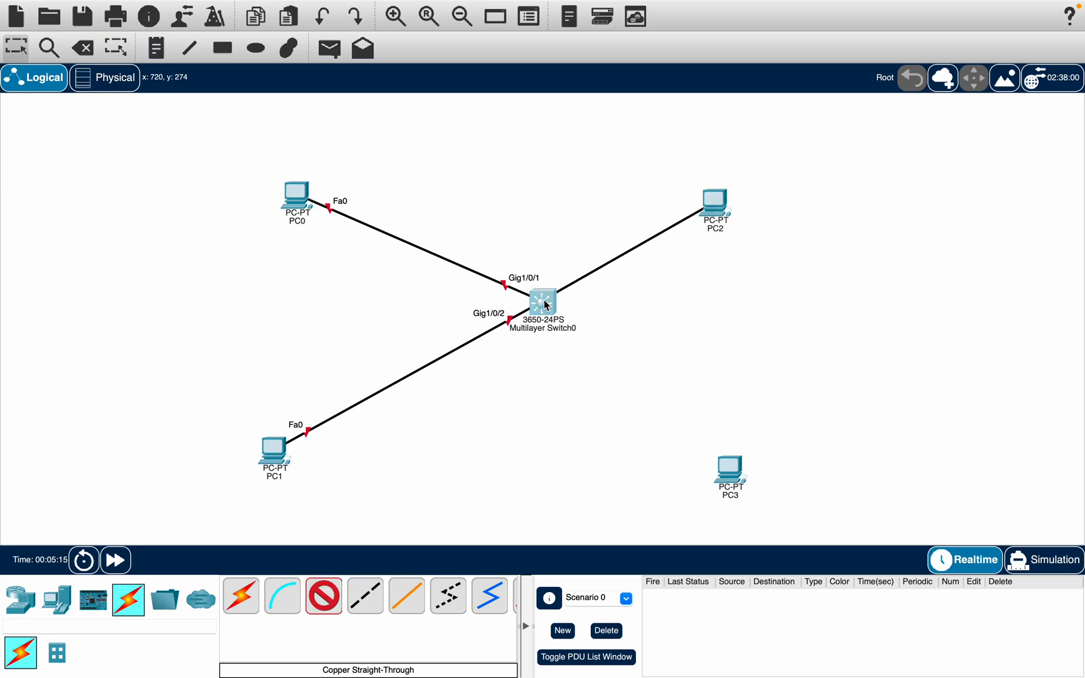
{"action": "left_click", "coordinate": [543, 301]}
{"action": "left_click", "coordinate": [628, 339]}
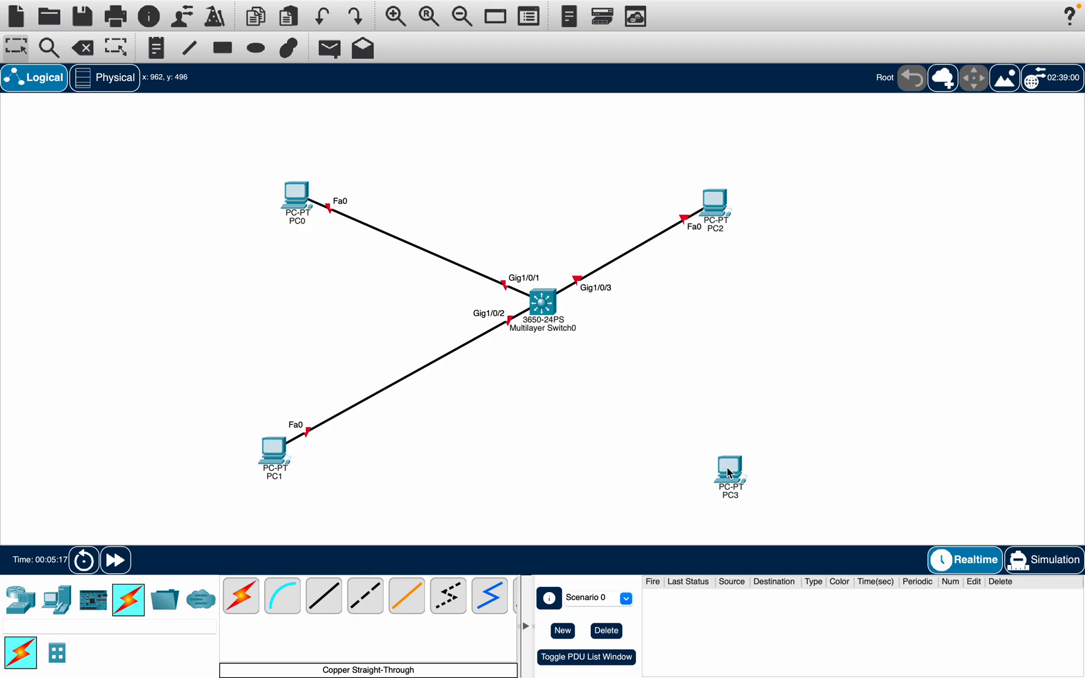
Step: Connect PC3's FastEthernet0 to the switch's GigabitEthernet1/0/4 with a copper straight-through cable
{"action": "left_click", "coordinate": [324, 600]}
{"action": "left_click", "coordinate": [727, 471]}
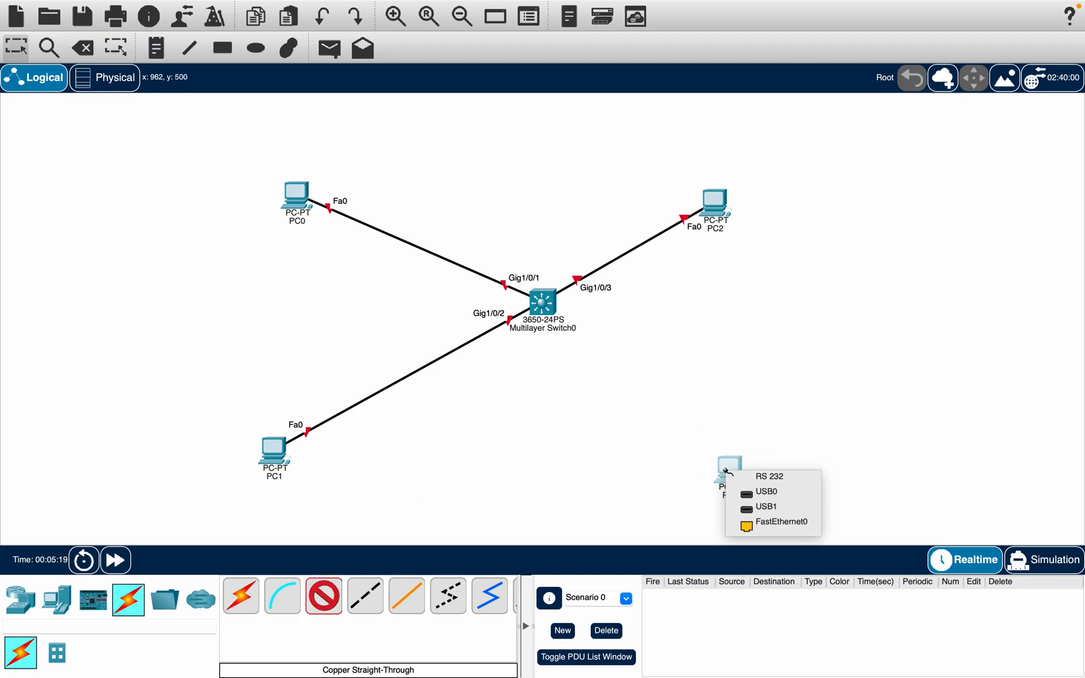
{"action": "left_click", "coordinate": [787, 525]}
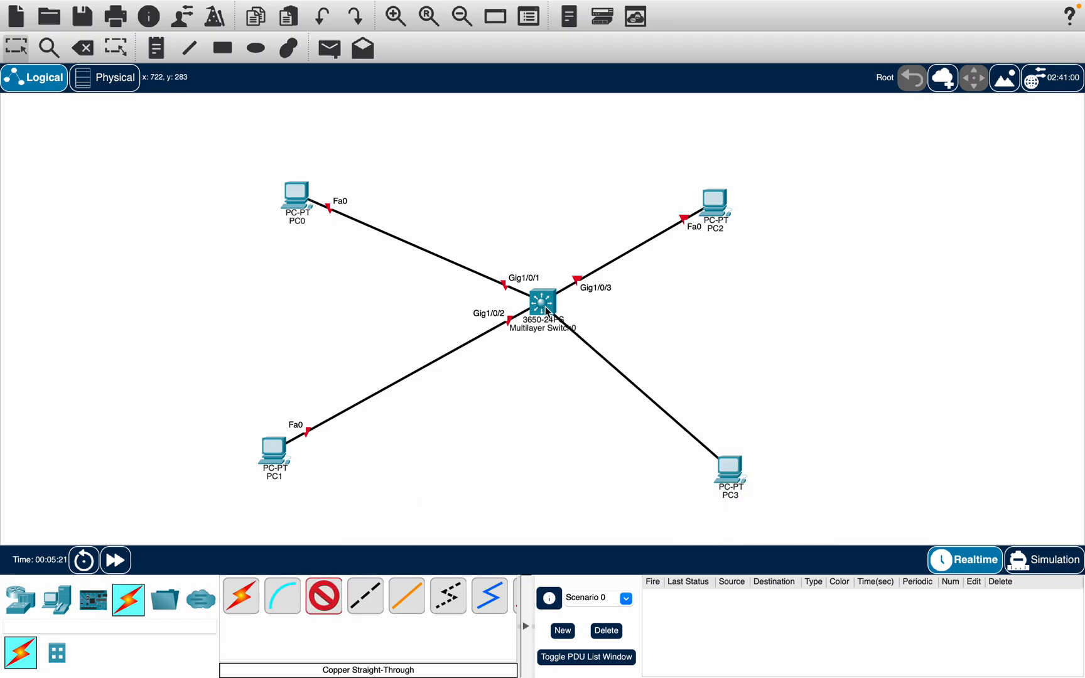
{"action": "left_click", "coordinate": [546, 309]}
{"action": "left_click", "coordinate": [575, 344]}
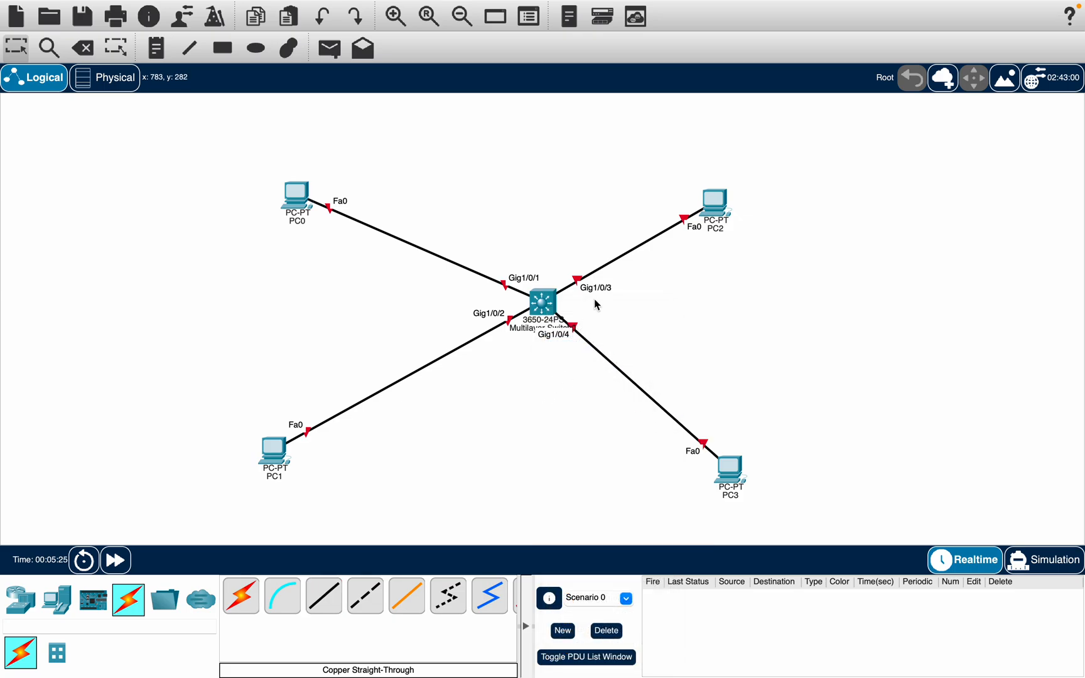
Step: Nudge PC3 and PC1 slightly to tidy the layout
{"action": "left_click_drag", "start_coordinate": [728, 472], "coordinate": [731, 463]}
{"action": "left_click_drag", "start_coordinate": [274, 450], "coordinate": [289, 435]}
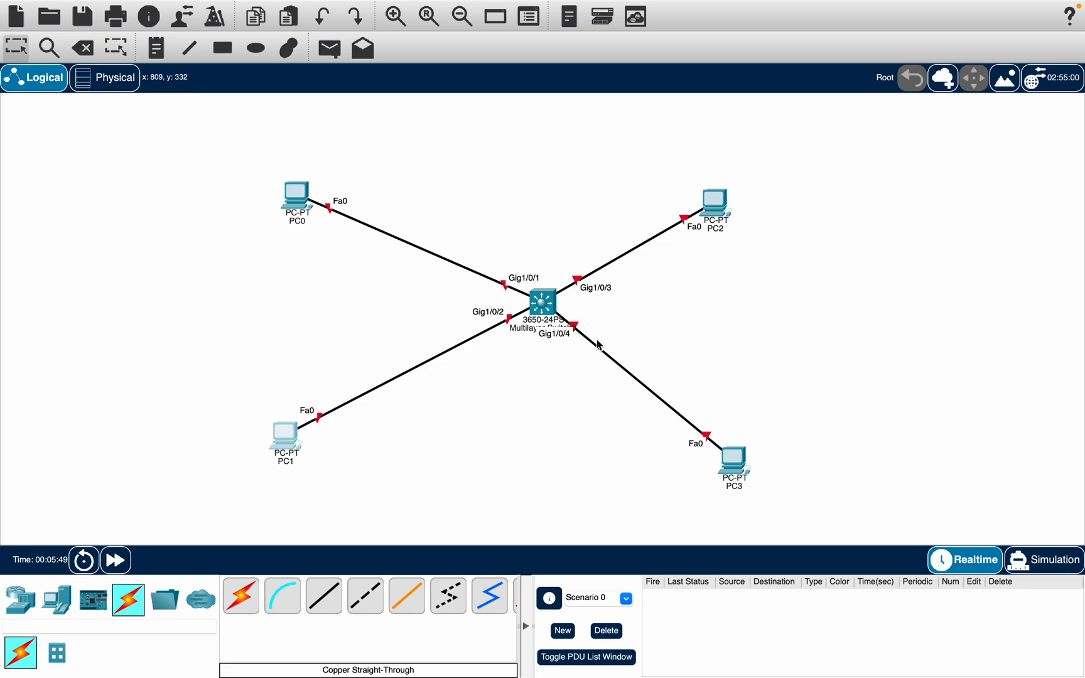
Step: Open the multilayer switch and install an AC-POWER-SUPPLY module in its empty power supply slot
{"action": "left_click", "coordinate": [545, 302]}
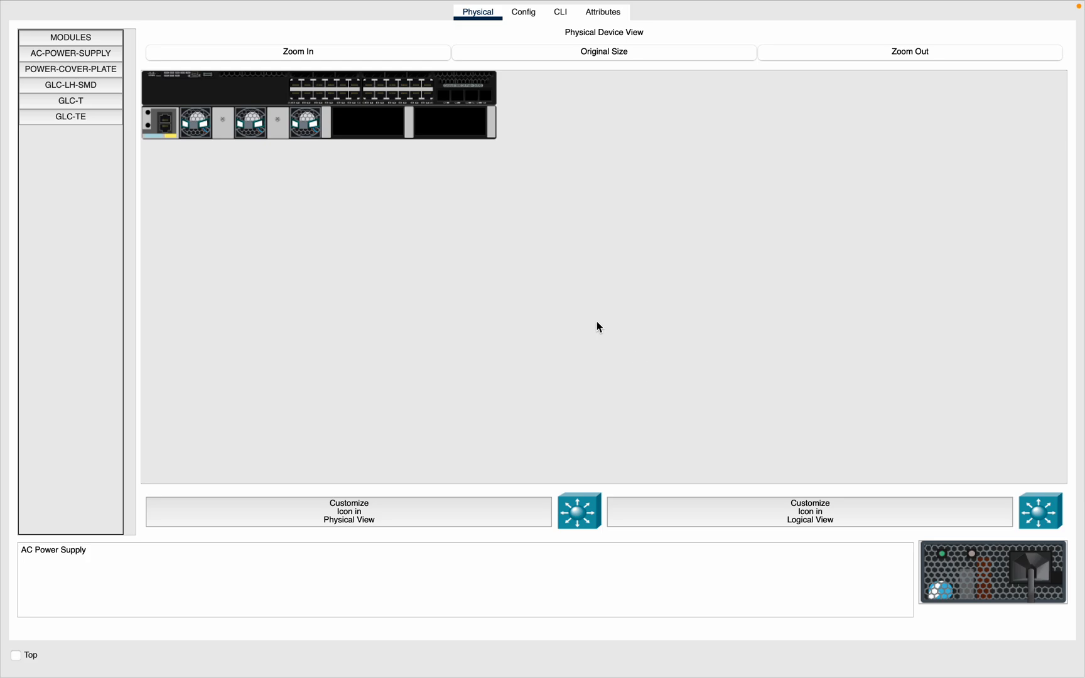
{"action": "left_click", "coordinate": [80, 39]}
{"action": "left_click", "coordinate": [78, 41]}
{"action": "left_click", "coordinate": [79, 70]}
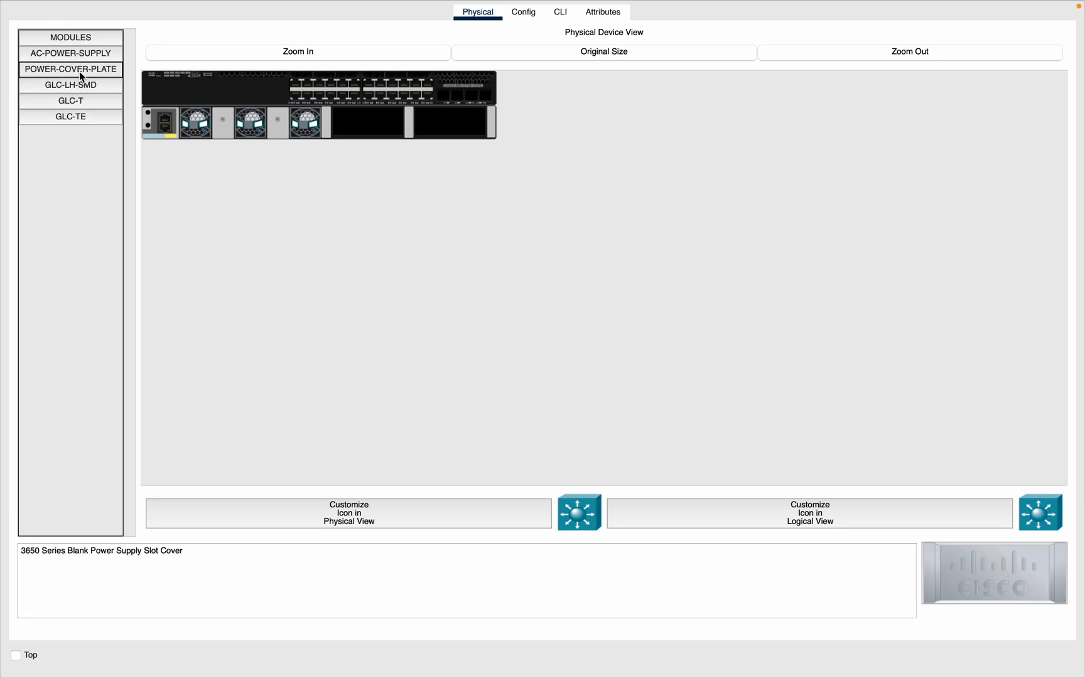
{"action": "left_click", "coordinate": [523, 13]}
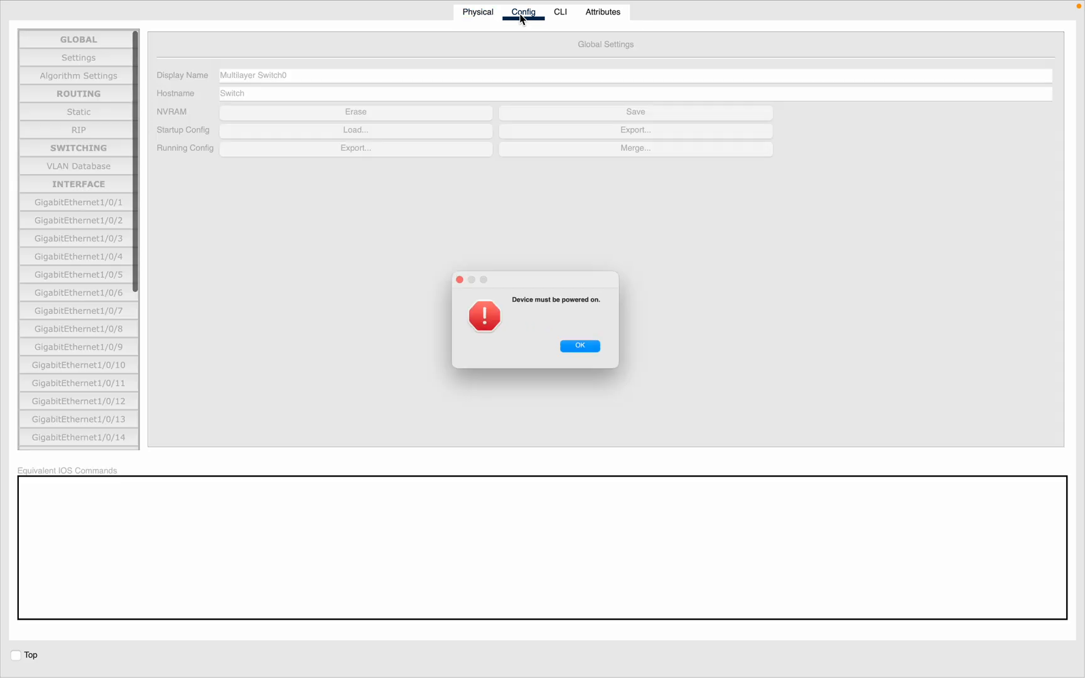
{"action": "left_click", "coordinate": [591, 355]}
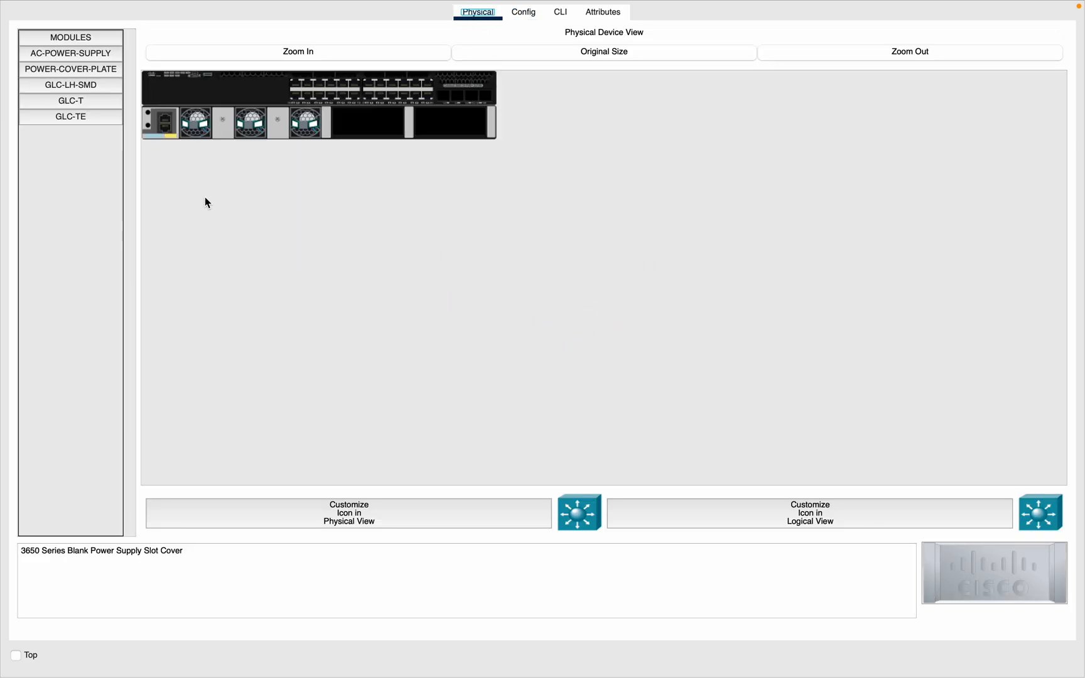
{"action": "left_click", "coordinate": [68, 54]}
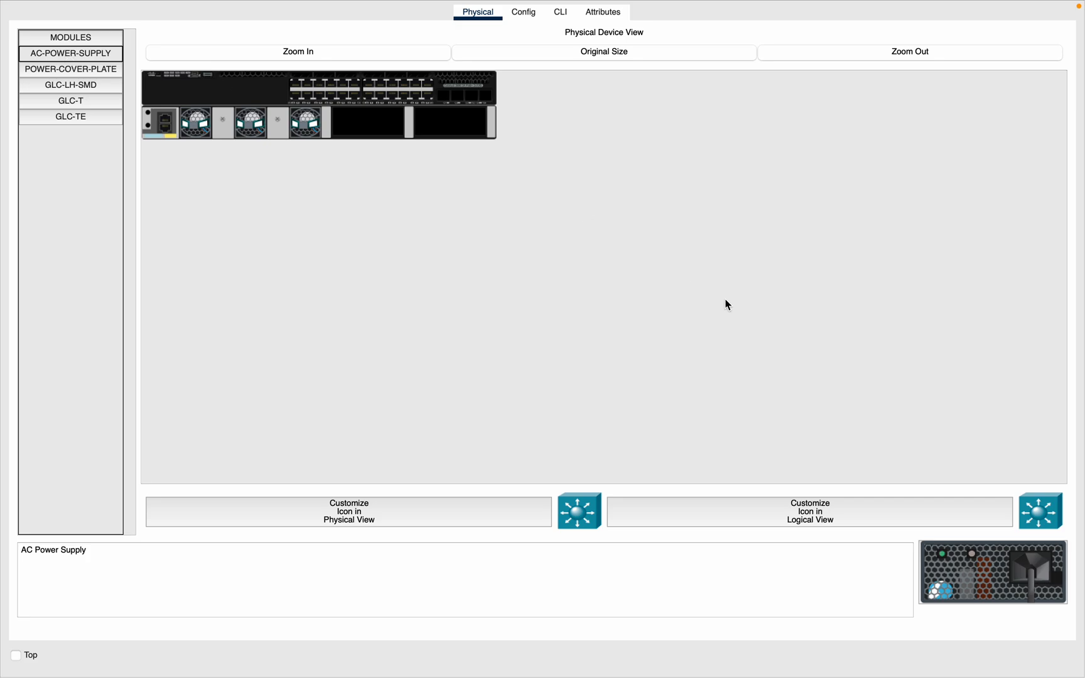
{"action": "left_click_drag", "start_coordinate": [984, 588], "coordinate": [454, 122]}
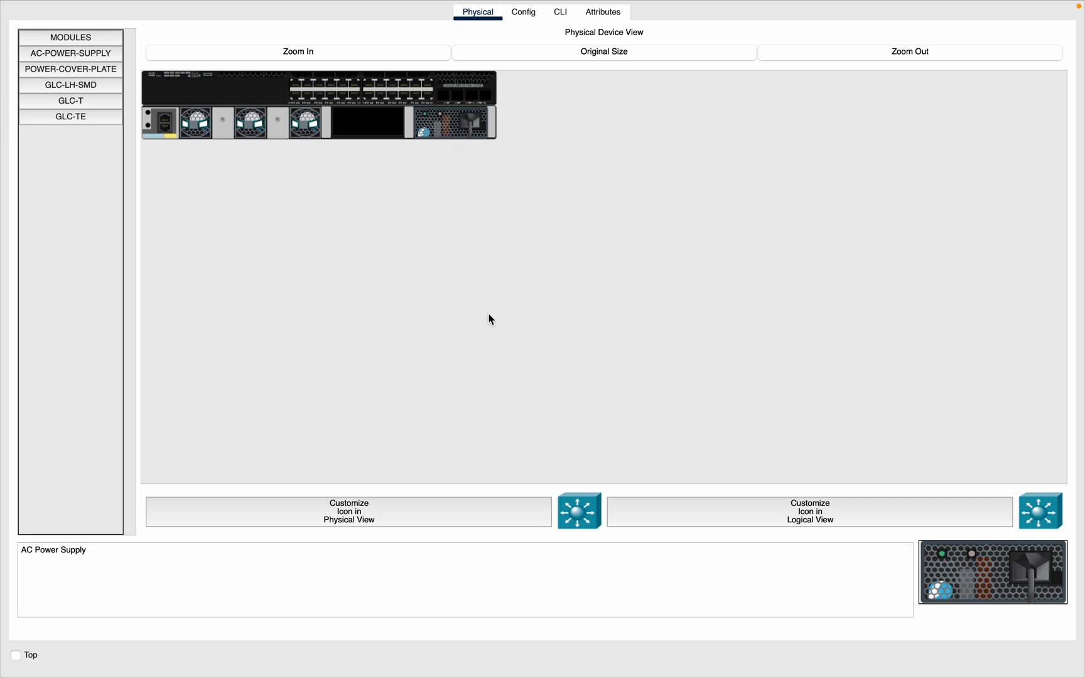
{"action": "key", "text": "ctrl+Left"}
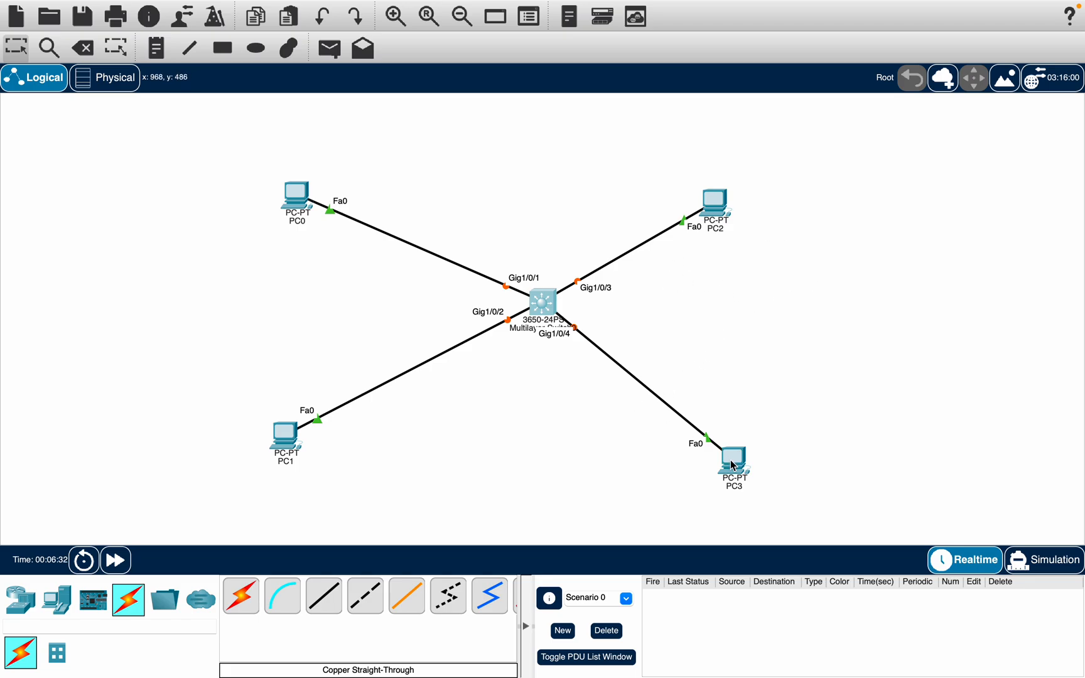
Step: Move PC3 slightly upward in the layout
{"action": "left_click_drag", "start_coordinate": [732, 465], "coordinate": [734, 459]}
{"action": "mouse_move", "coordinate": [733, 458]}
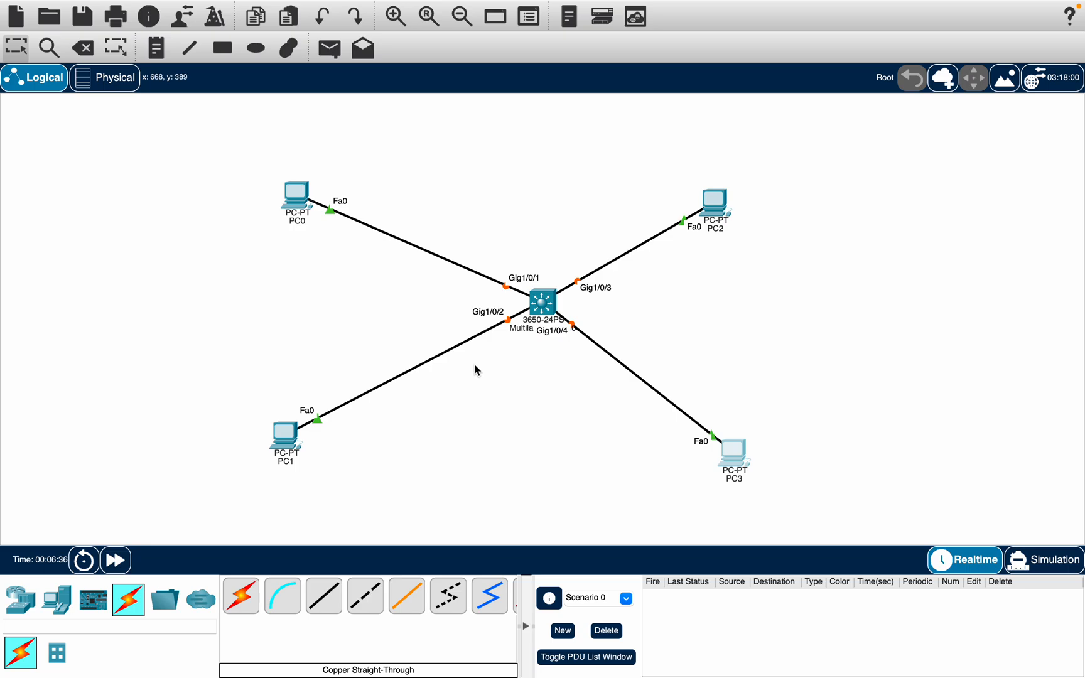
{"action": "mouse_move", "coordinate": [535, 305]}
Step: Open PC0's configuration and set its display name to Computer One
{"action": "left_click", "coordinate": [302, 203]}
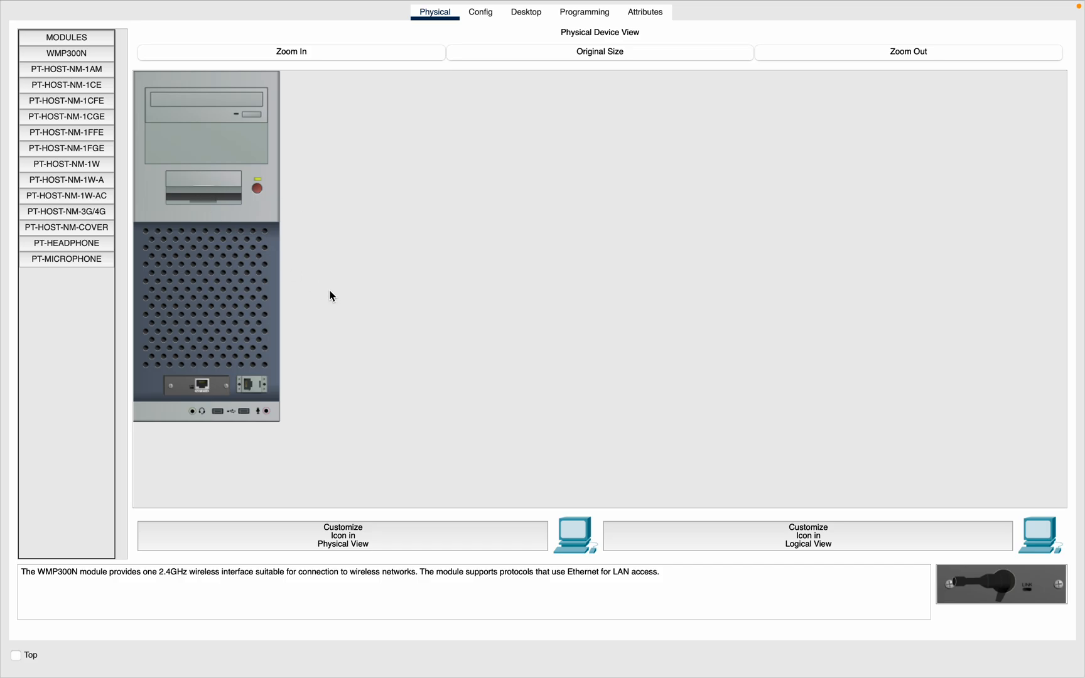
{"action": "key", "text": "ctrl+Left"}
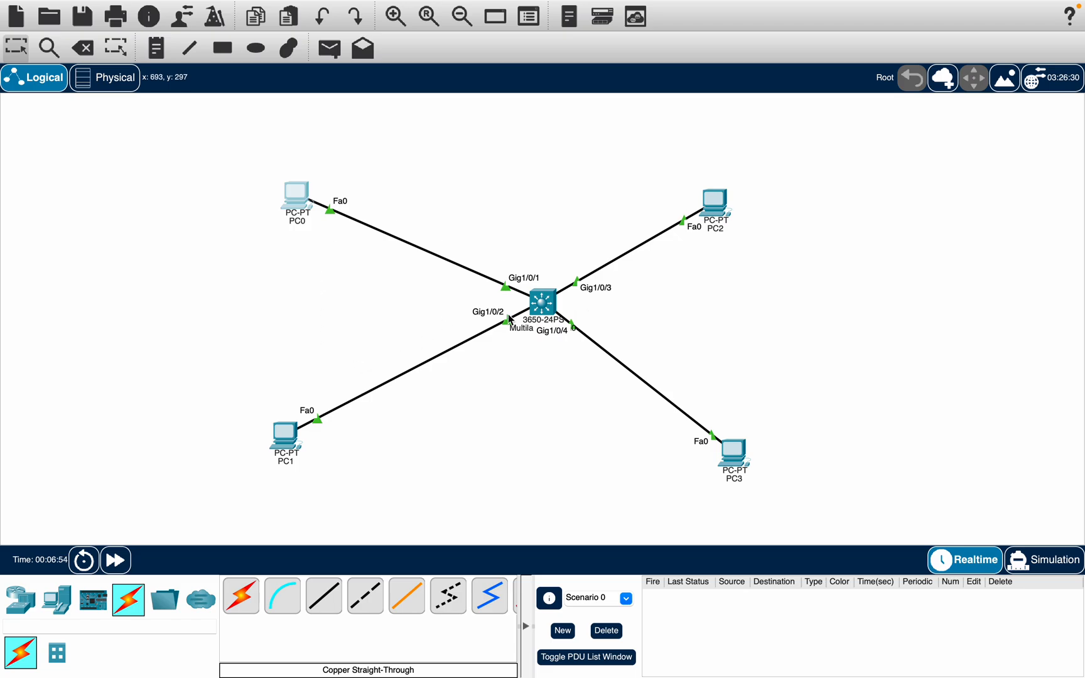
{"action": "key", "text": "ctrl+Right"}
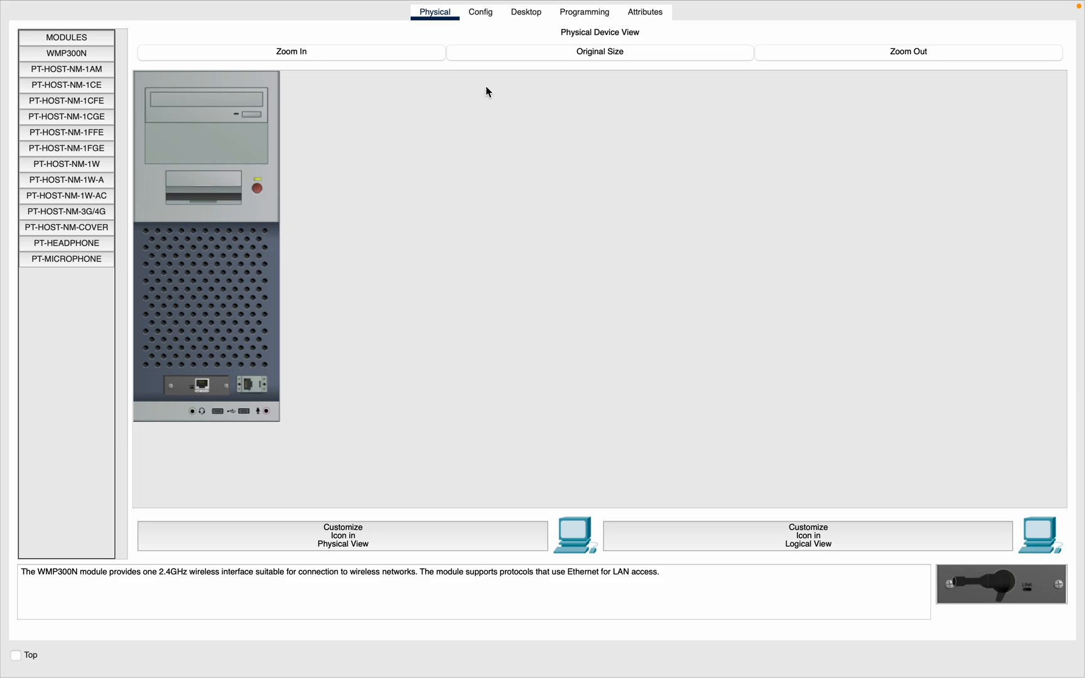
{"action": "left_click", "coordinate": [493, 14]}
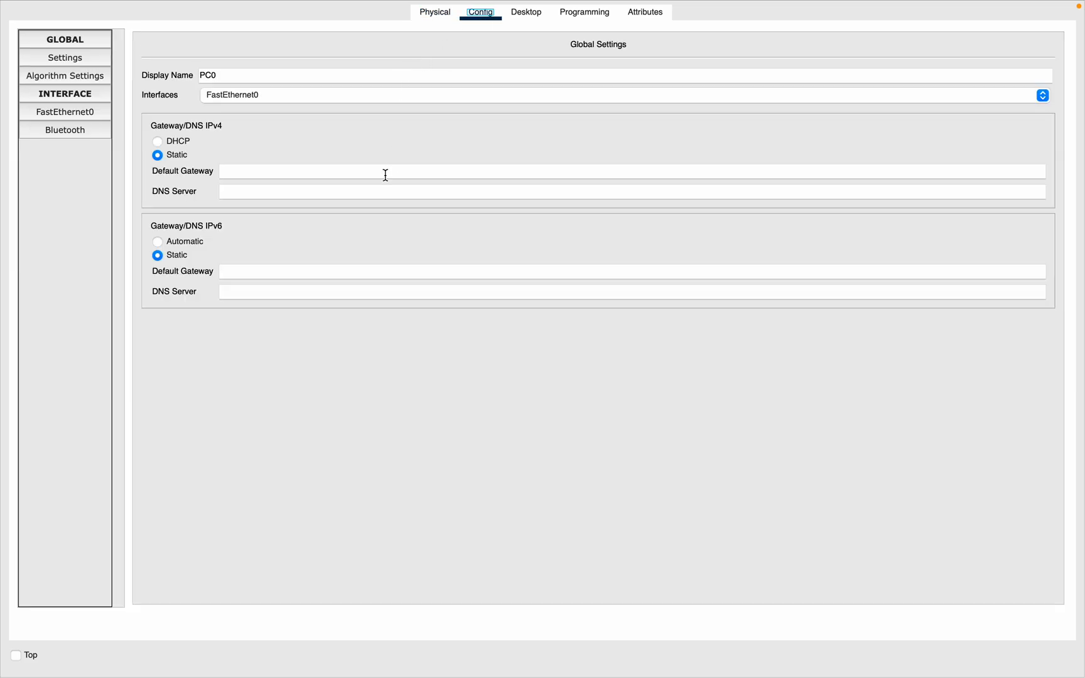
{"action": "left_click", "coordinate": [261, 175]}
{"action": "type", "text": "Compu"}
{"action": "type", "text": "ter"}
{"action": "key", "text": "BackSpace"}
{"action": "type", "text": "er o"}
{"action": "key", "text": "BackSpace"}
{"action": "type", "text": "One"}
{"action": "left_click", "coordinate": [82, 61]}
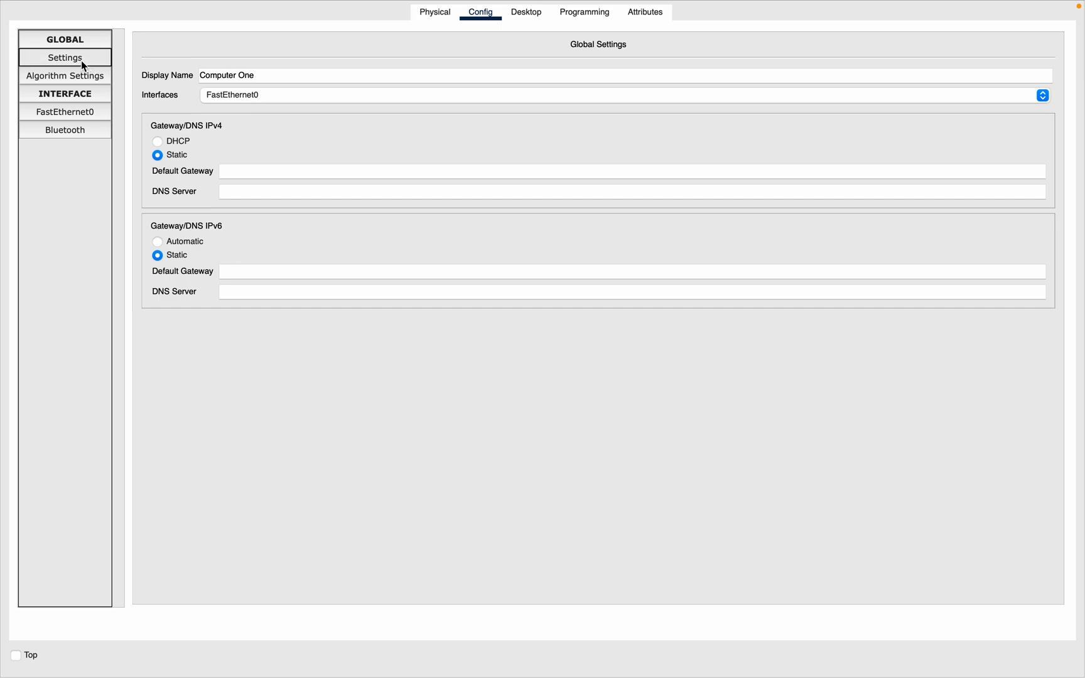
Step: Set Computer One's FastEthernet0 MAC address to 0001.1111.1111
{"action": "left_click", "coordinate": [77, 131]}
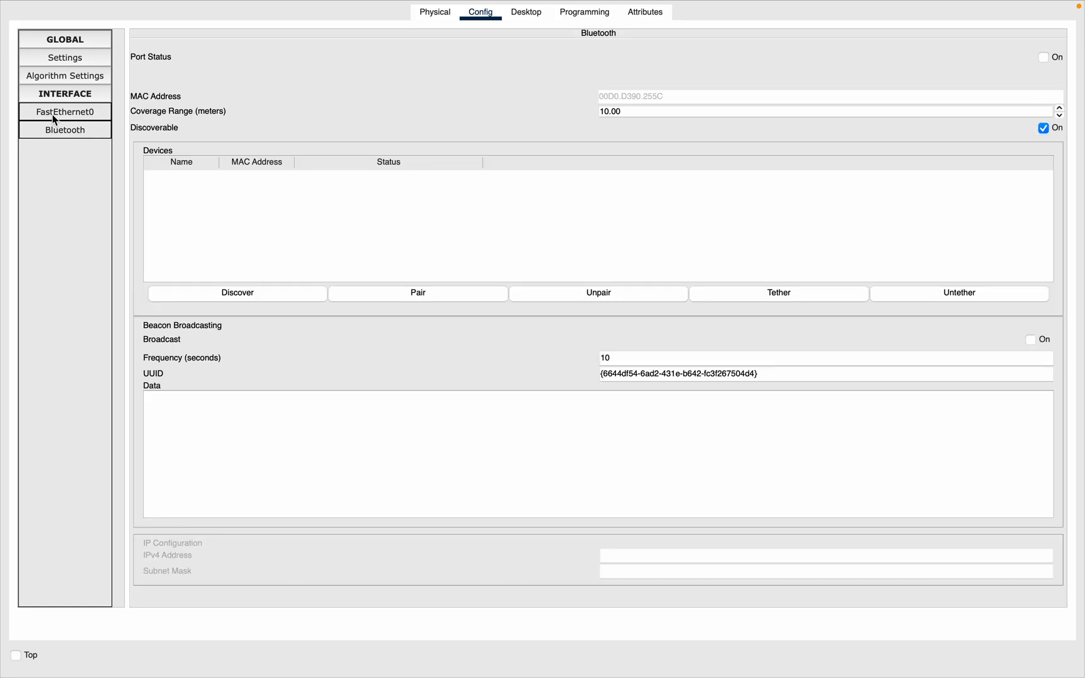
{"action": "left_click", "coordinate": [72, 116]}
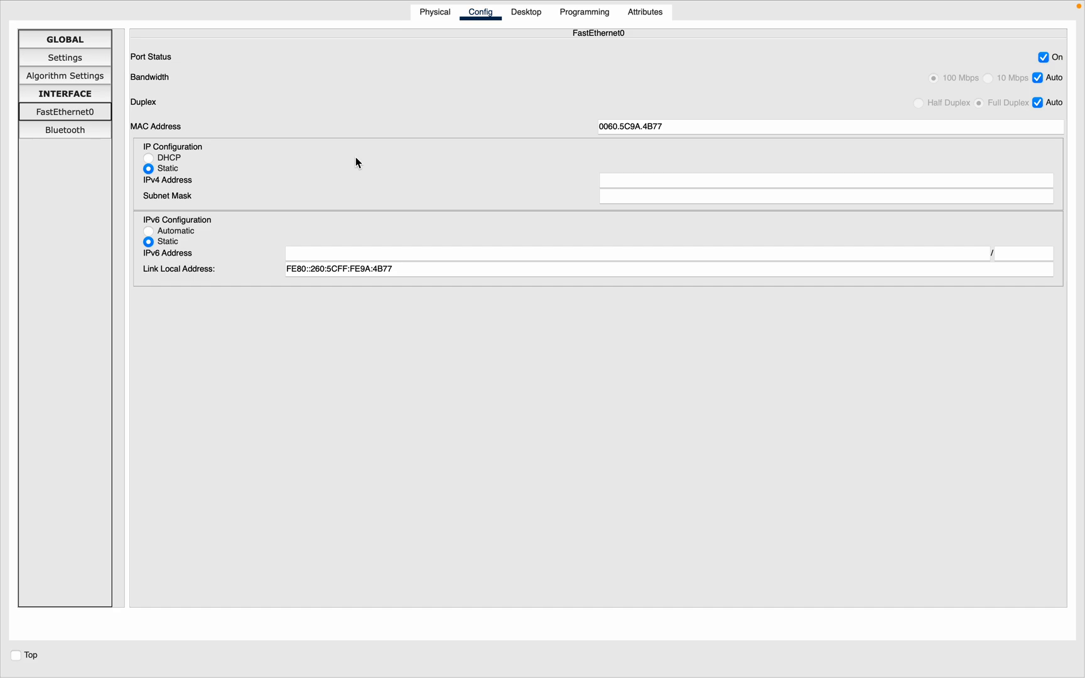
{"action": "left_click_drag", "start_coordinate": [671, 124], "coordinate": [567, 124]}
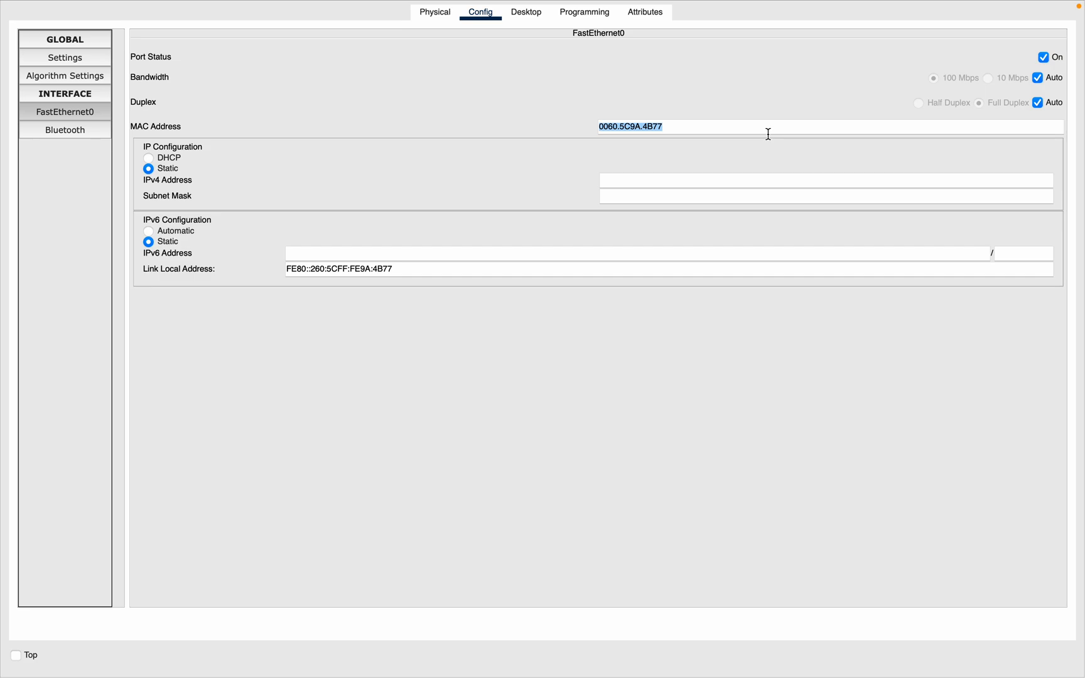
{"action": "key", "text": "BackSpace"}
{"action": "type", "text": "0001.1111.1111"}
Step: Enter Computer One's static IPv4 address as 192.186.1.1 with subnet mask 255.255.255.0
{"action": "left_click", "coordinate": [647, 185]}
{"action": "type", "text": "92."}
{"action": "key", "text": "BackSpace"}
{"action": "key", "text": "BackSpace"}
{"action": "type", "text": "2."}
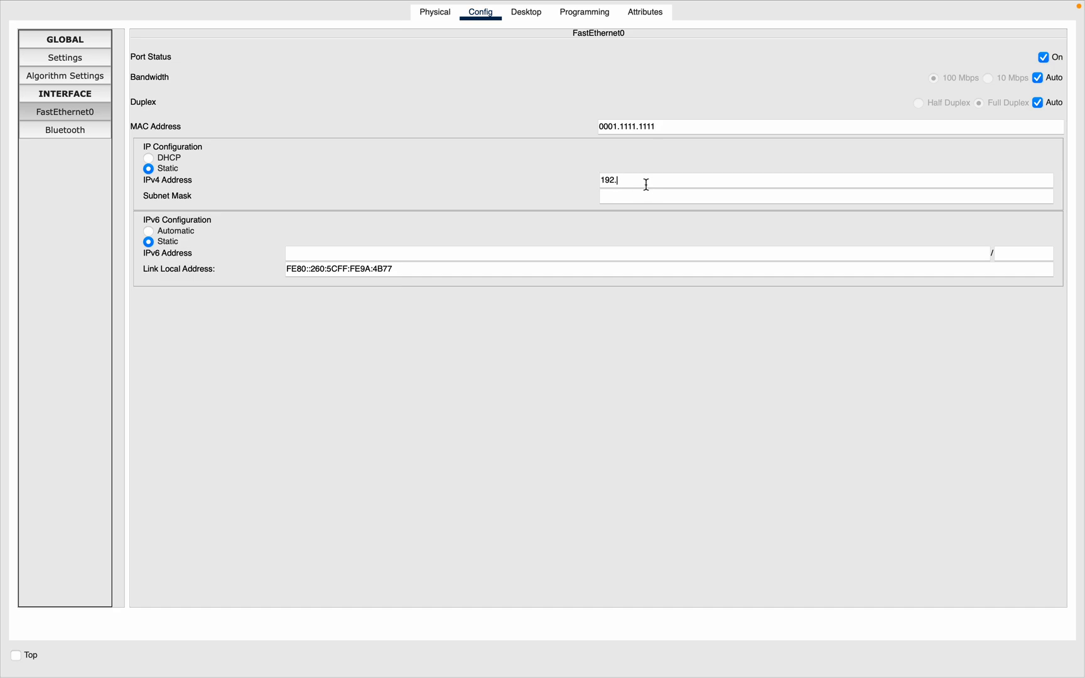
{"action": "type", "text": "186.0.1"}
{"action": "key", "text": "BackSpace"}
{"action": "type", "text": ".1"}
{"action": "key", "text": "BackSpace"}
{"action": "key", "text": "BackSpace"}
{"action": "type", "text": "1."}
{"action": "left_click", "coordinate": [630, 196]}
{"action": "type", "text": "2"}
{"action": "key", "text": "BackSpace"}
{"action": "left_click", "coordinate": [64, 116]}
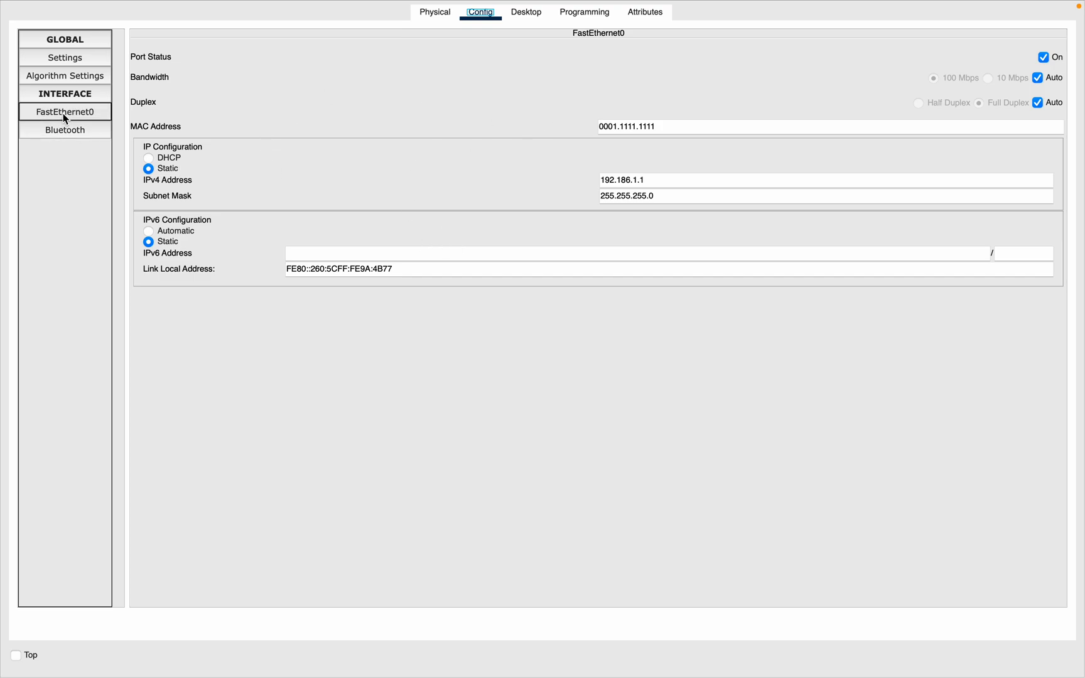
Step: Try to run ipconfig in the PC's Terminal window, then close the Terminal
{"action": "left_click", "coordinate": [527, 11]}
{"action": "left_click", "coordinate": [529, 74]}
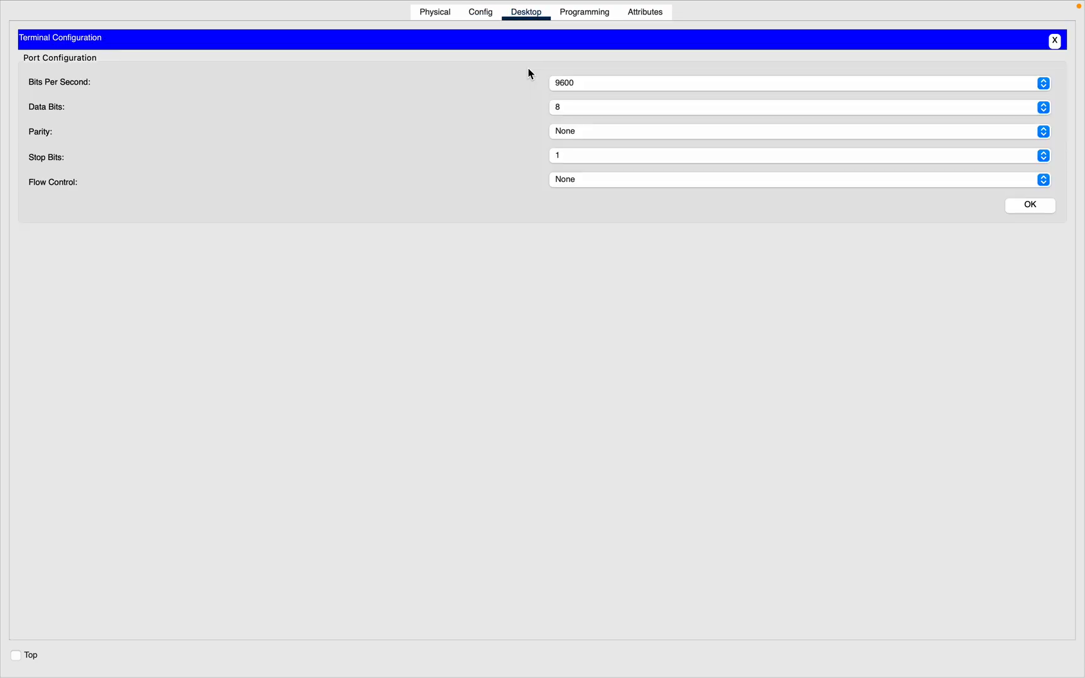
{"action": "left_click", "coordinate": [1025, 206]}
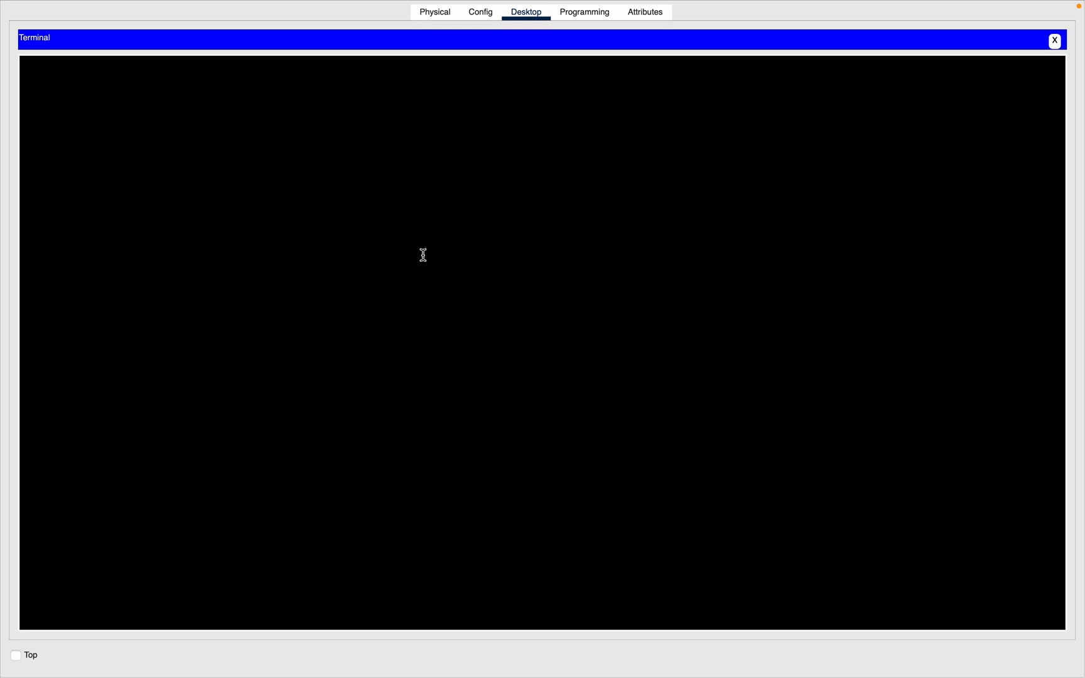
{"action": "type", "text": "ig"}
{"action": "key", "text": "BackSpace"}
{"action": "type", "text": "pconfig"}
{"action": "left_click", "coordinate": [482, 12]}
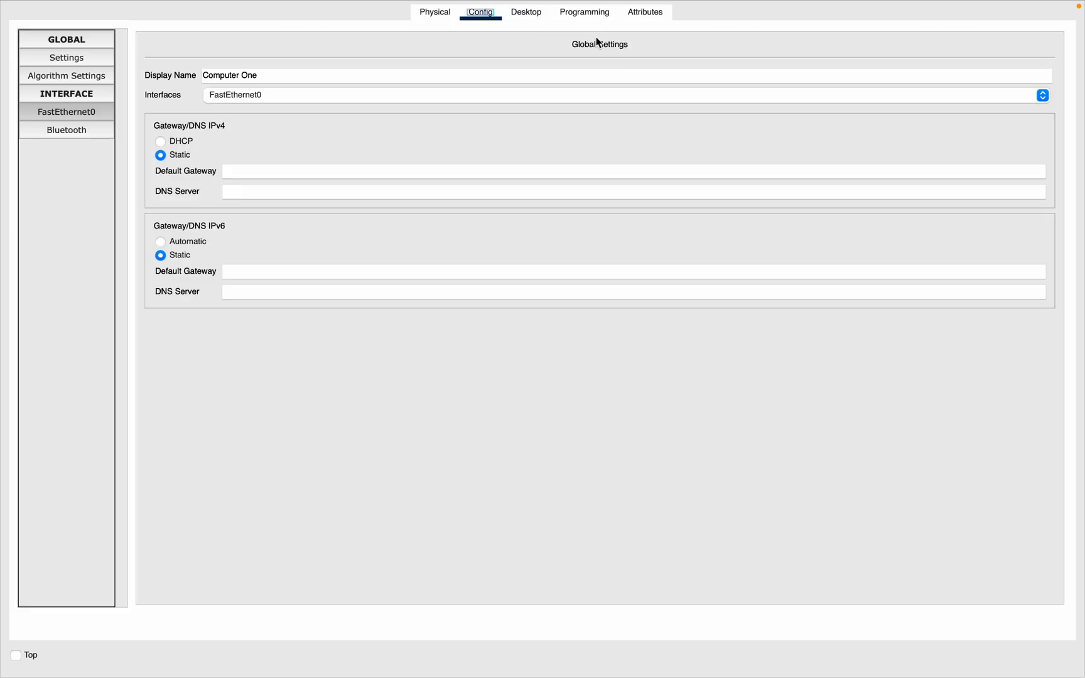
{"action": "left_click", "coordinate": [521, 13]}
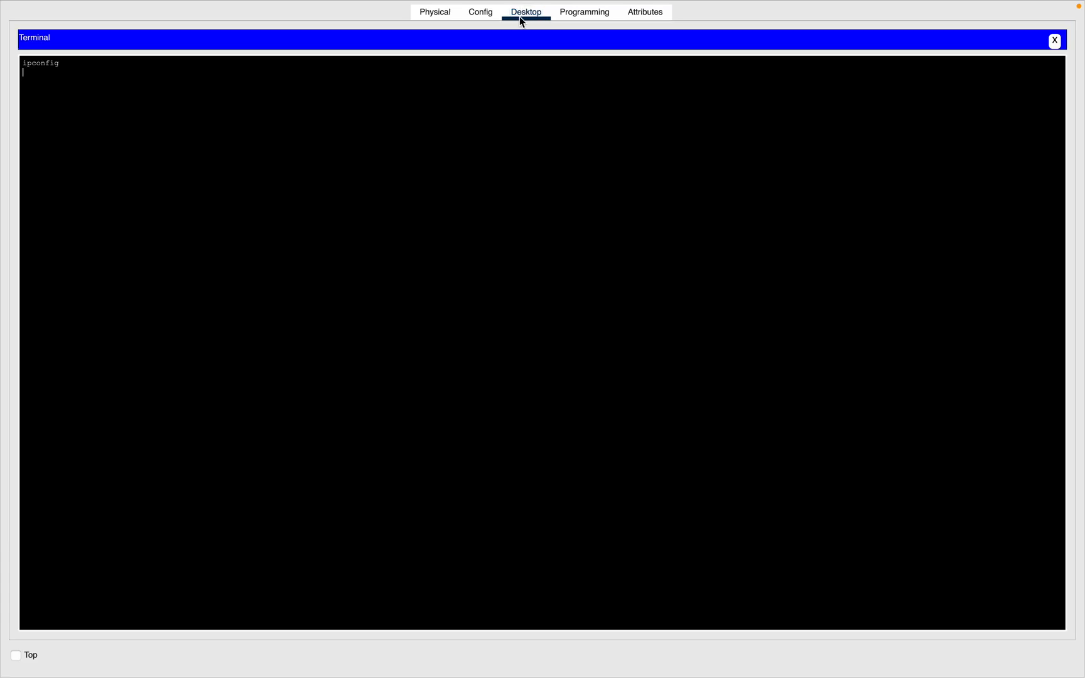
{"action": "left_click", "coordinate": [1055, 41]}
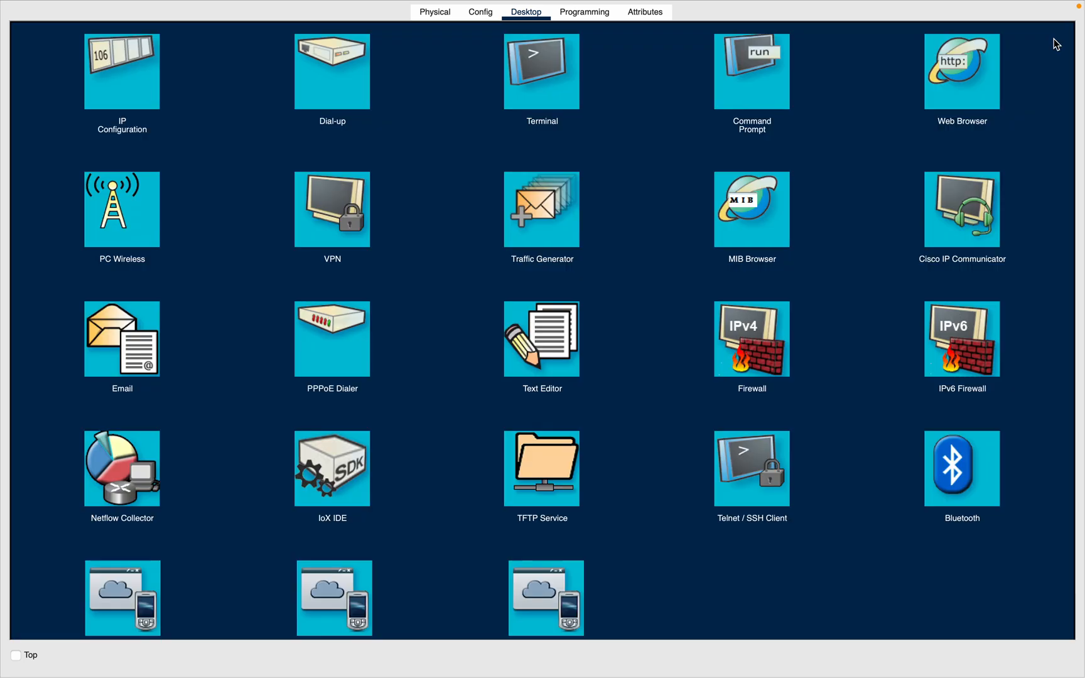
Step: Run ipconfig in Computer One's Command Prompt to check its address settings
{"action": "left_click", "coordinate": [750, 86]}
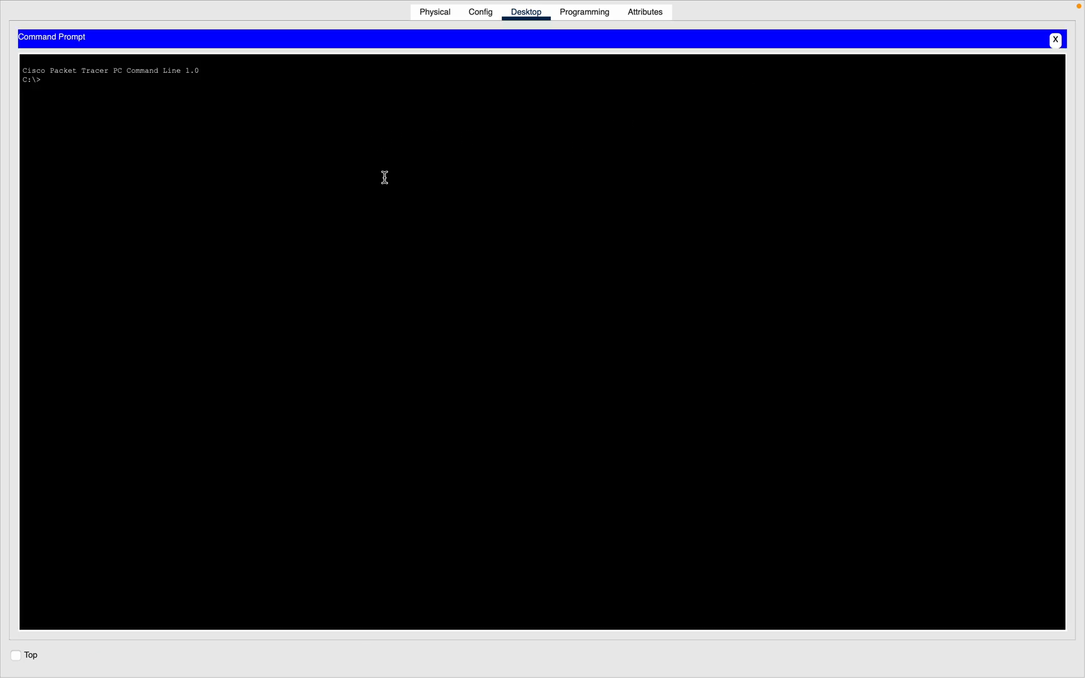
{"action": "type", "text": "ipconfig"}
{"action": "key", "text": "Return"}
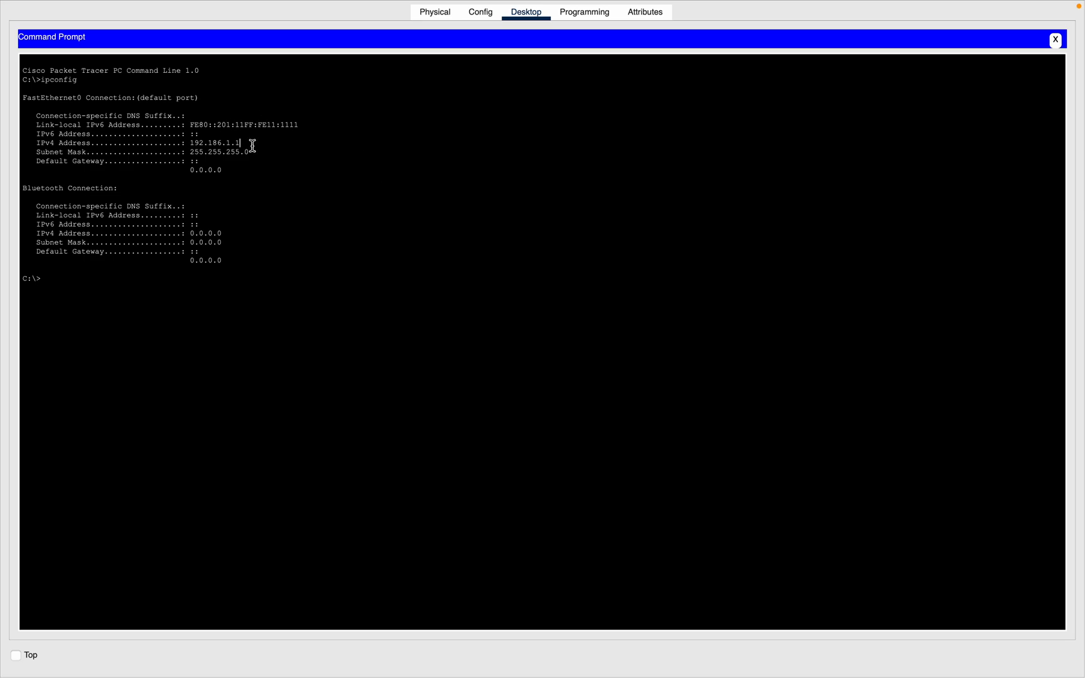
{"action": "left_click_drag", "start_coordinate": [240, 144], "coordinate": [28, 141]}
{"action": "left_click", "coordinate": [228, 158]}
Step: Correct Computer One's IPv4 address to 192.168.1.1 on FastEthernet0
{"action": "left_click", "coordinate": [480, 13]}
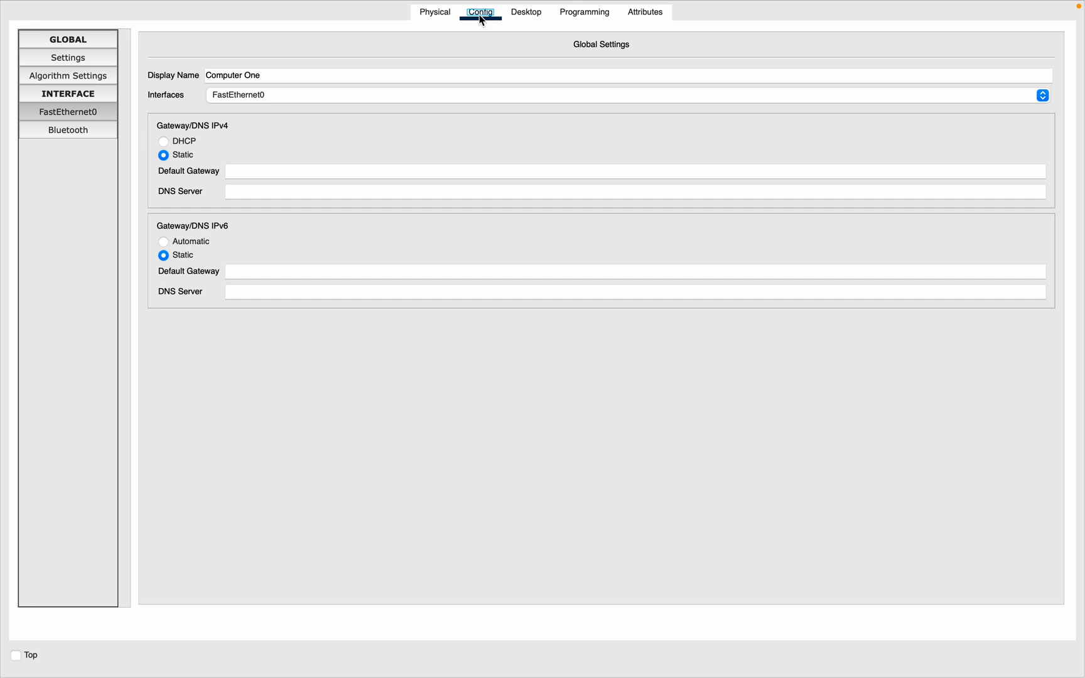
{"action": "left_click", "coordinate": [66, 116]}
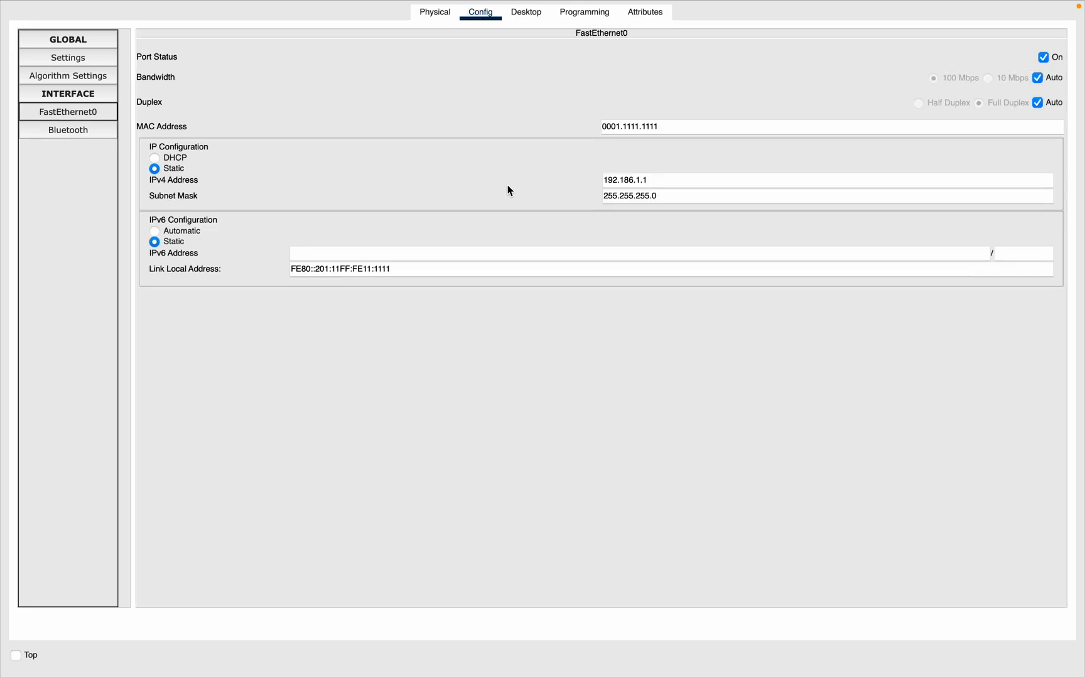
{"action": "left_click", "coordinate": [629, 180]}
{"action": "key", "text": "BackSpace"}
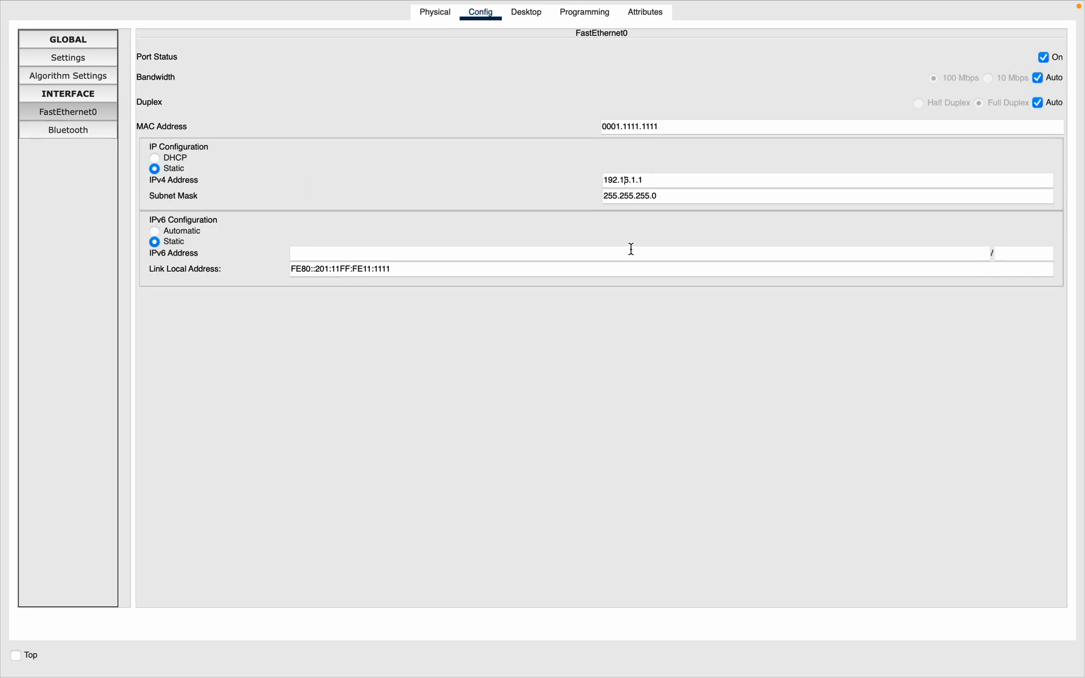
{"action": "type", "text": "8"}
{"action": "left_click", "coordinate": [534, 331]}
Step: Rerun ipconfig in the Command Prompt to verify Computer One's corrected address and mask
{"action": "left_click", "coordinate": [584, 13]}
{"action": "left_click", "coordinate": [521, 15]}
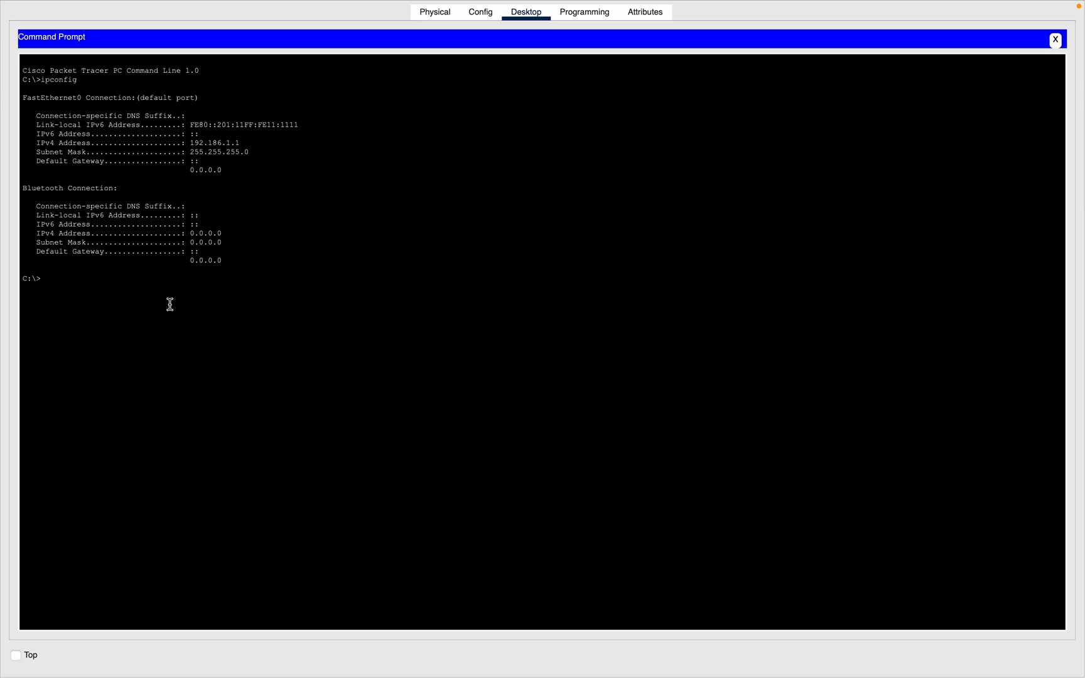
{"action": "key", "text": "Up"}
{"action": "key", "text": "Return"}
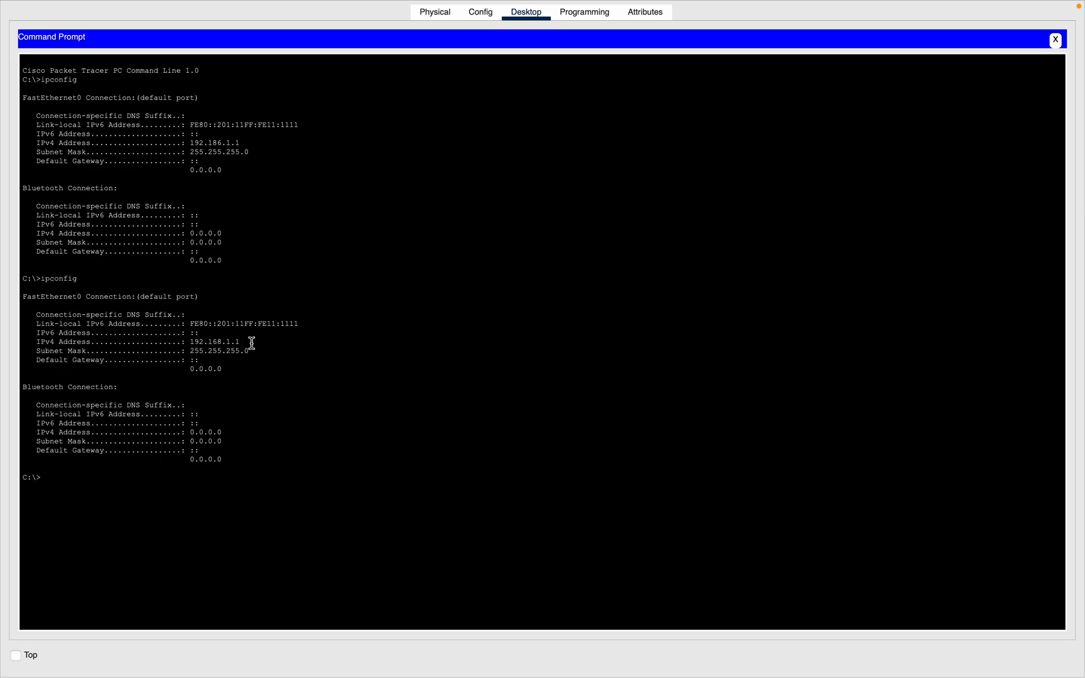
{"action": "left_click_drag", "start_coordinate": [252, 341], "coordinate": [35, 342]}
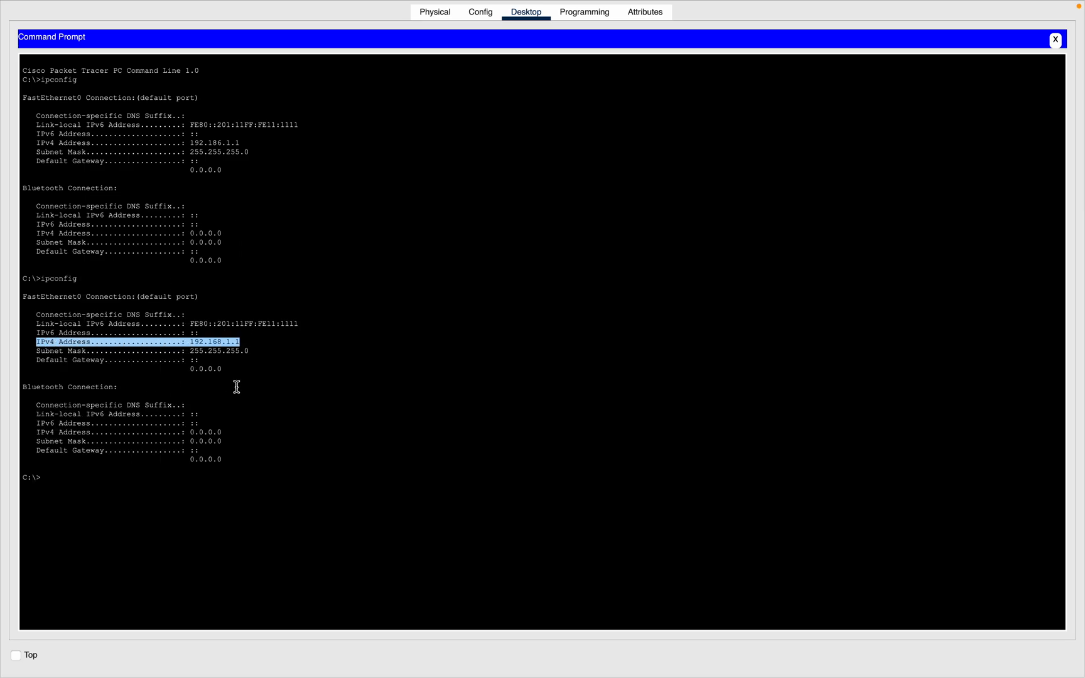
{"action": "left_click", "coordinate": [50, 360]}
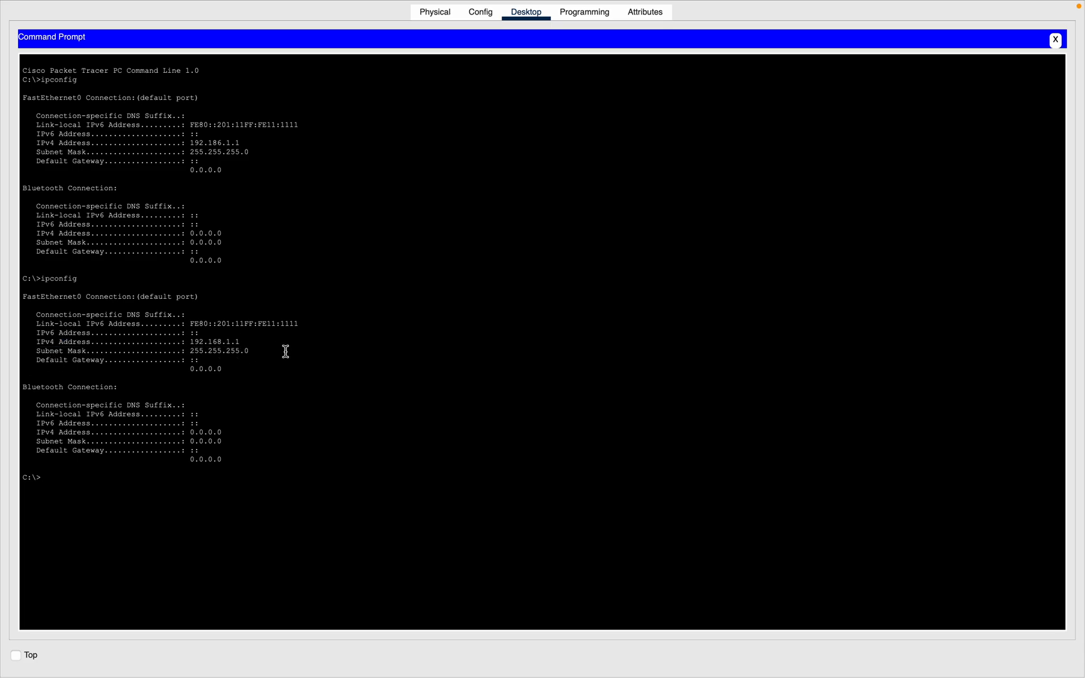
{"action": "left_click_drag", "start_coordinate": [286, 351], "coordinate": [48, 352]}
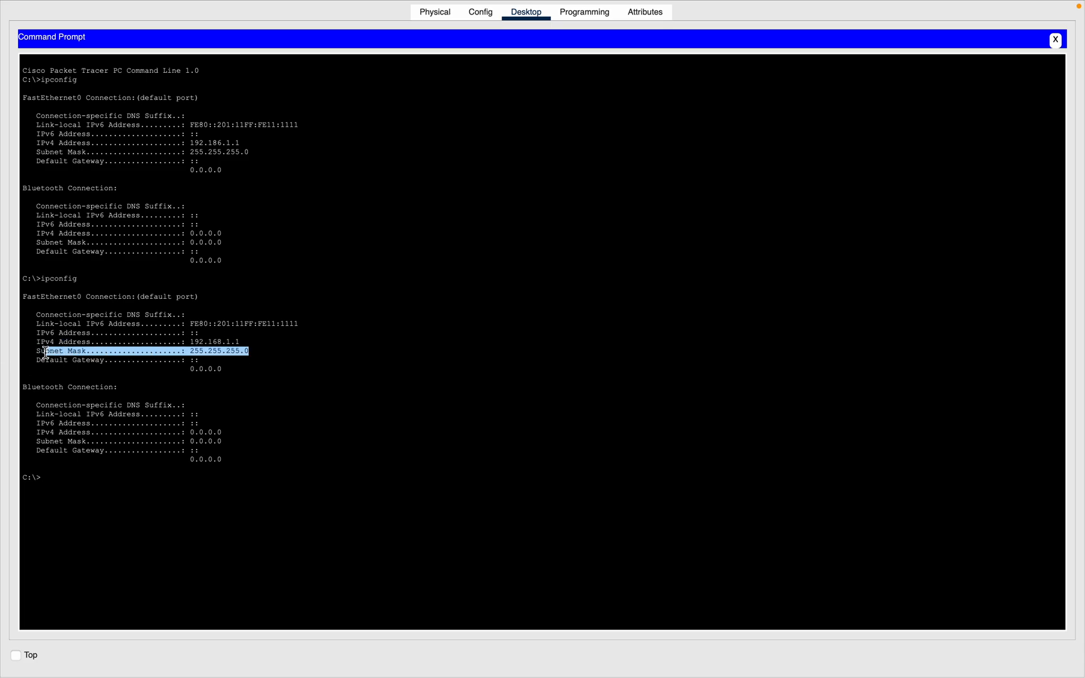
{"action": "left_click", "coordinate": [102, 385]}
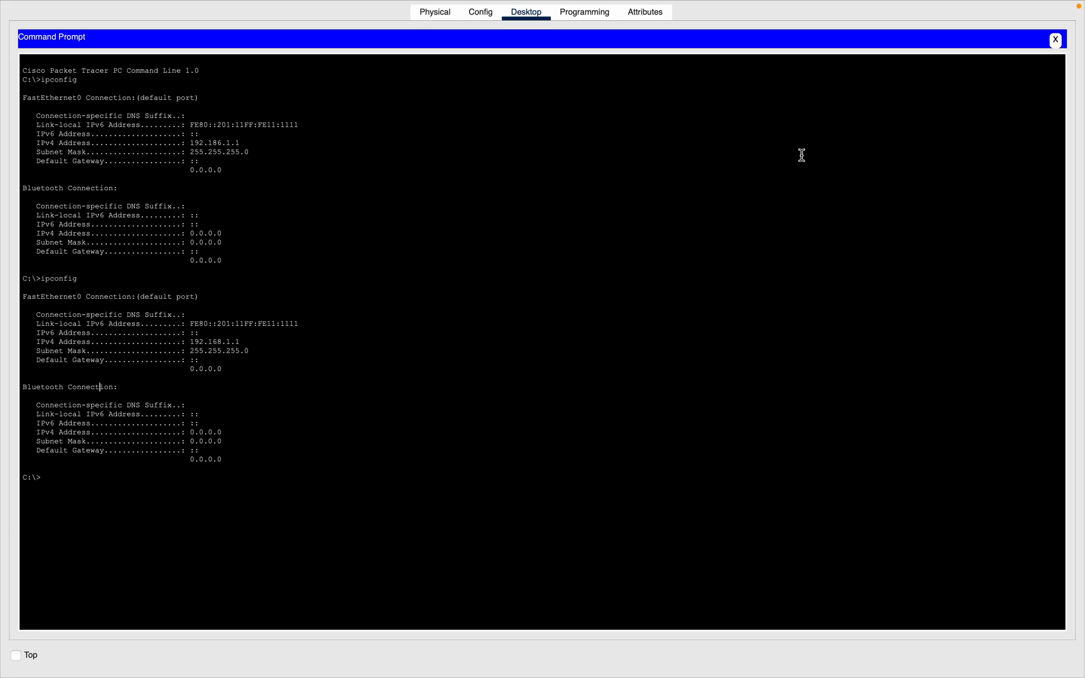
{"action": "left_click", "coordinate": [433, 17]}
{"action": "key", "text": "ctrl+Left"}
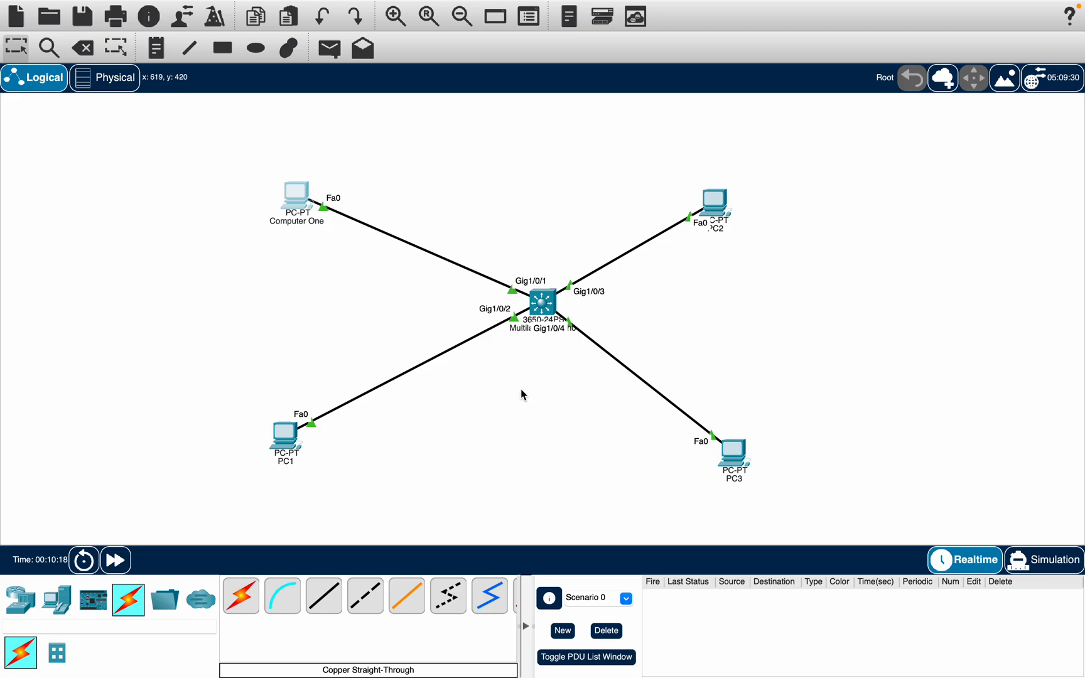
Step: Open PC1's FastEthernet0 settings and set its MAC address to 0002.2222.2222
{"action": "left_click", "coordinate": [284, 453]}
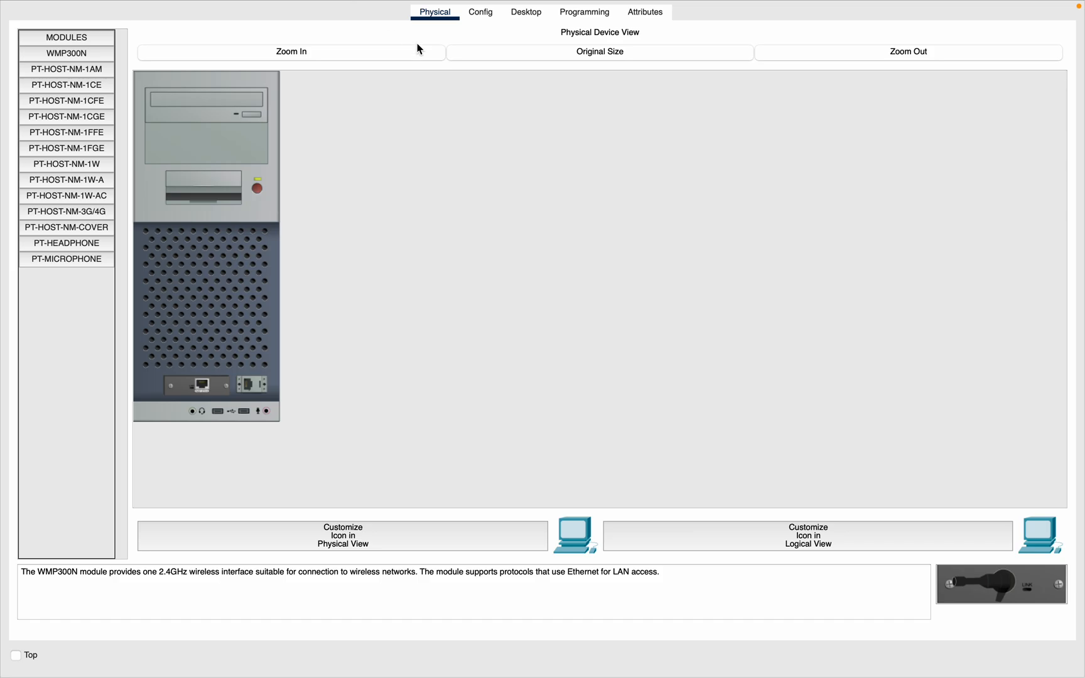
{"action": "left_click", "coordinate": [481, 12]}
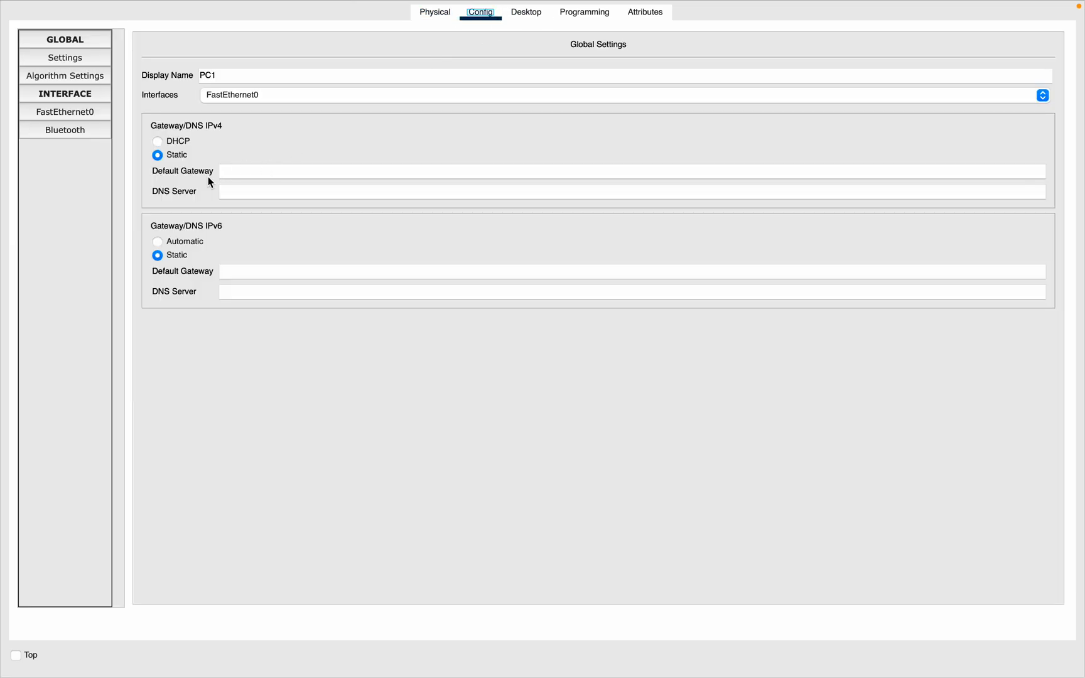
{"action": "left_click", "coordinate": [66, 112]}
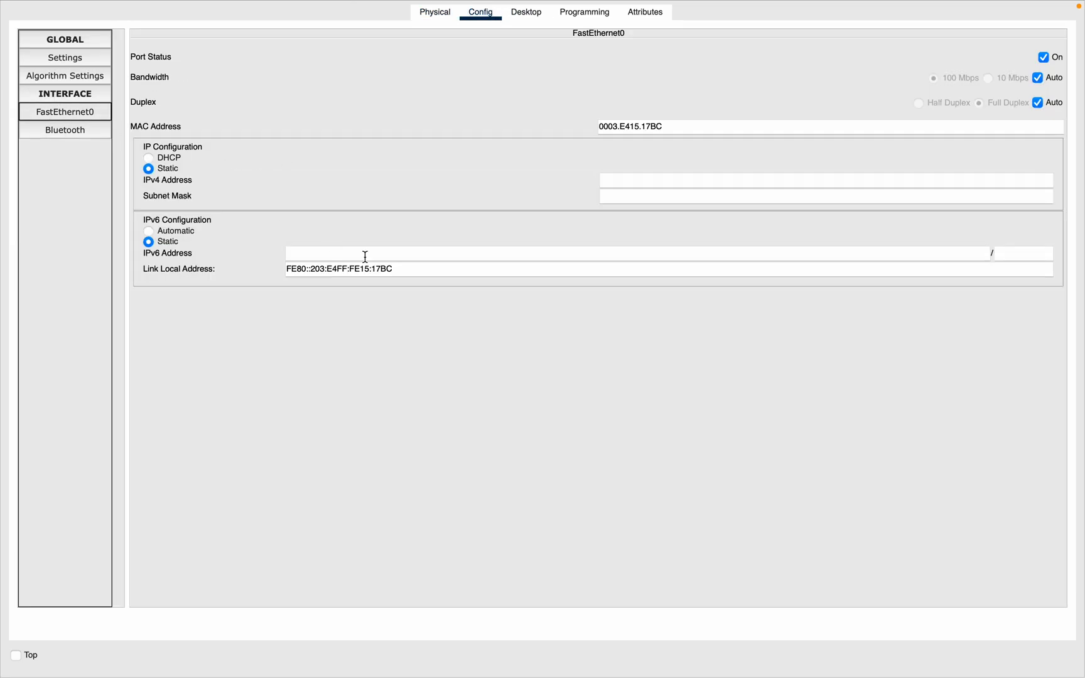
{"action": "left_click_drag", "start_coordinate": [667, 127], "coordinate": [615, 127]}
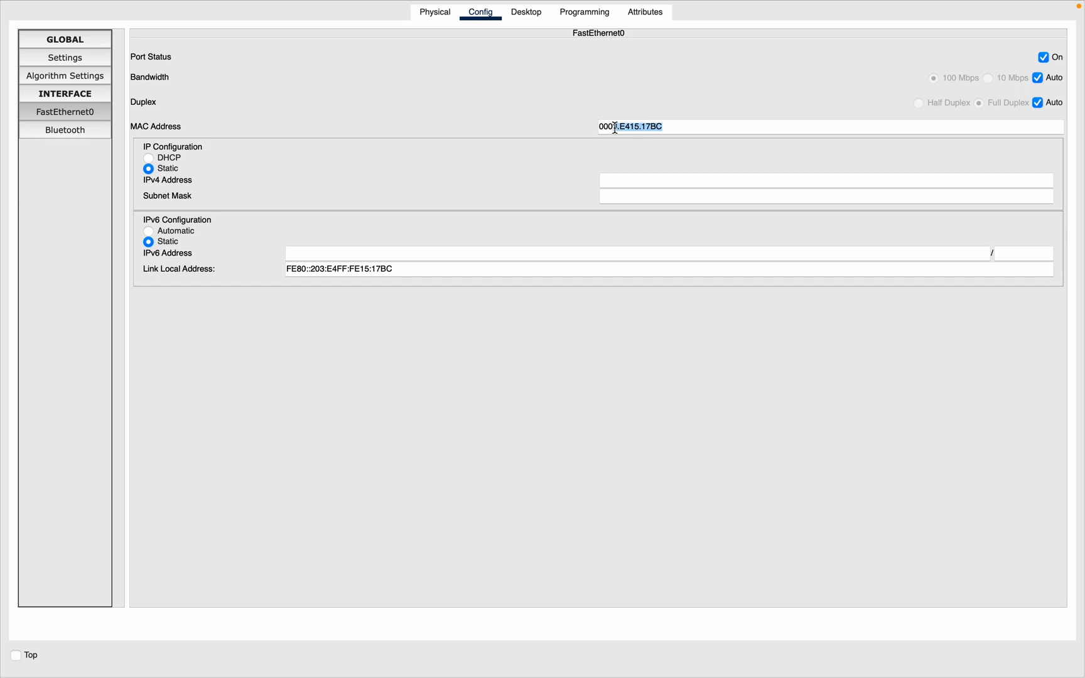
{"action": "type", "text": ".2222."}
{"action": "type", "text": "2222"}
{"action": "type", "text": "192."}
{"action": "type", "text": "168"}
{"action": "type", "text": ".1.2"}
Step: Set PC1's static IPv4 address to 192.168.1.2 with subnet mask 255.255.255.0
{"action": "left_click", "coordinate": [636, 197]}
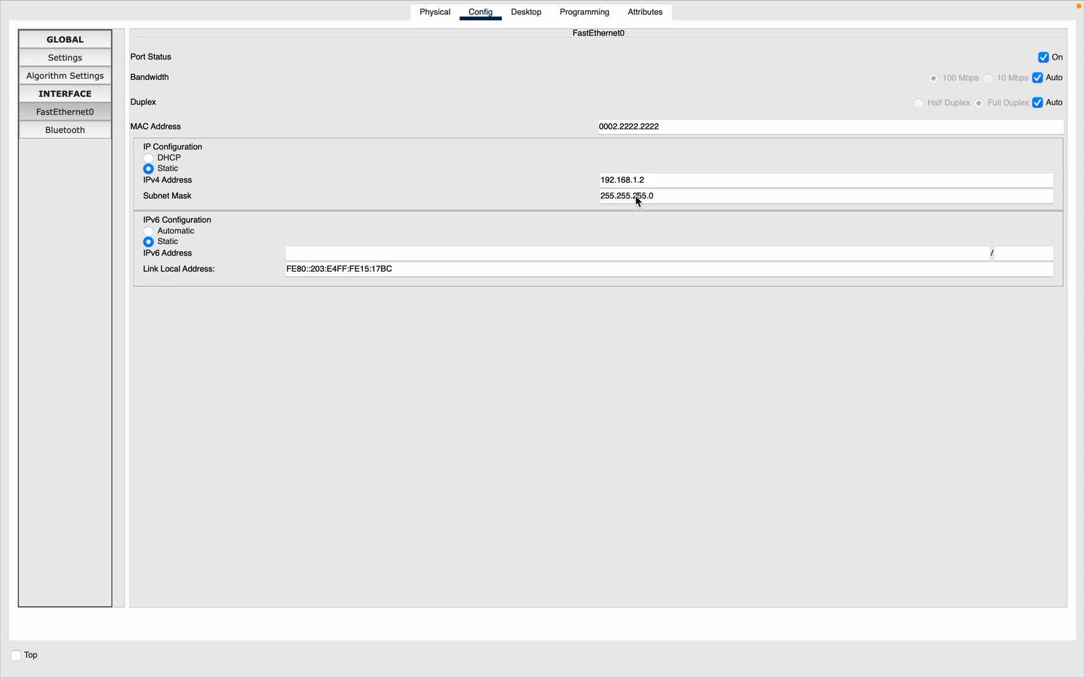
{"action": "left_click", "coordinate": [447, 358]}
Step: Run ipconfig in PC1's Command Prompt to verify its addressing
{"action": "left_click", "coordinate": [535, 14]}
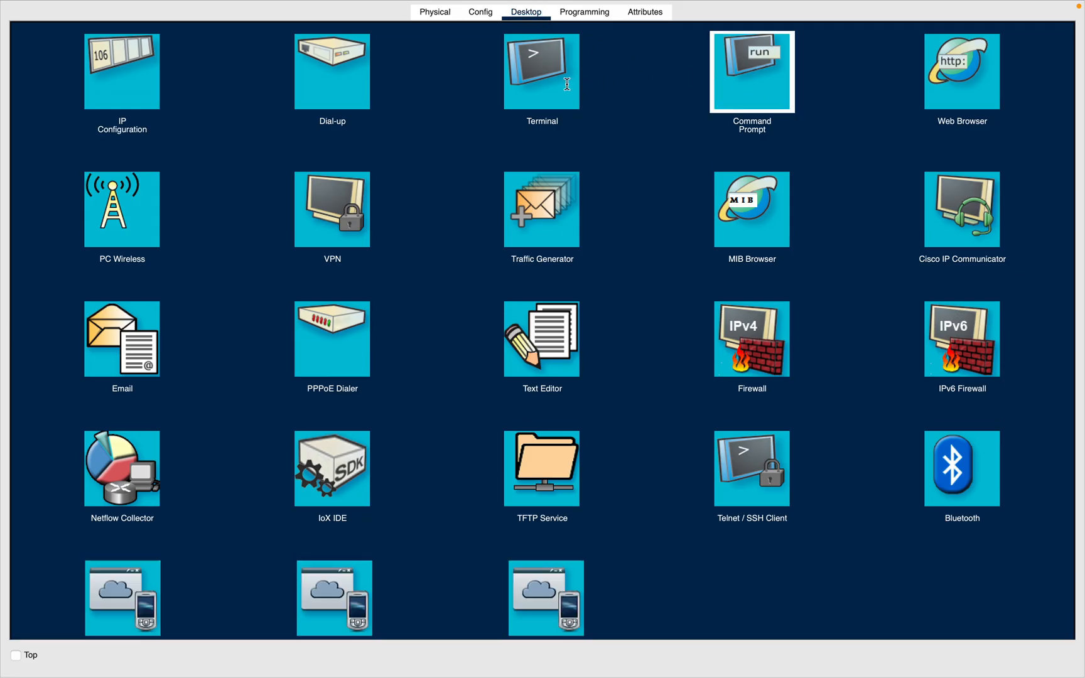
{"action": "left_click", "coordinate": [747, 72]}
{"action": "type", "text": "ipconfig"}
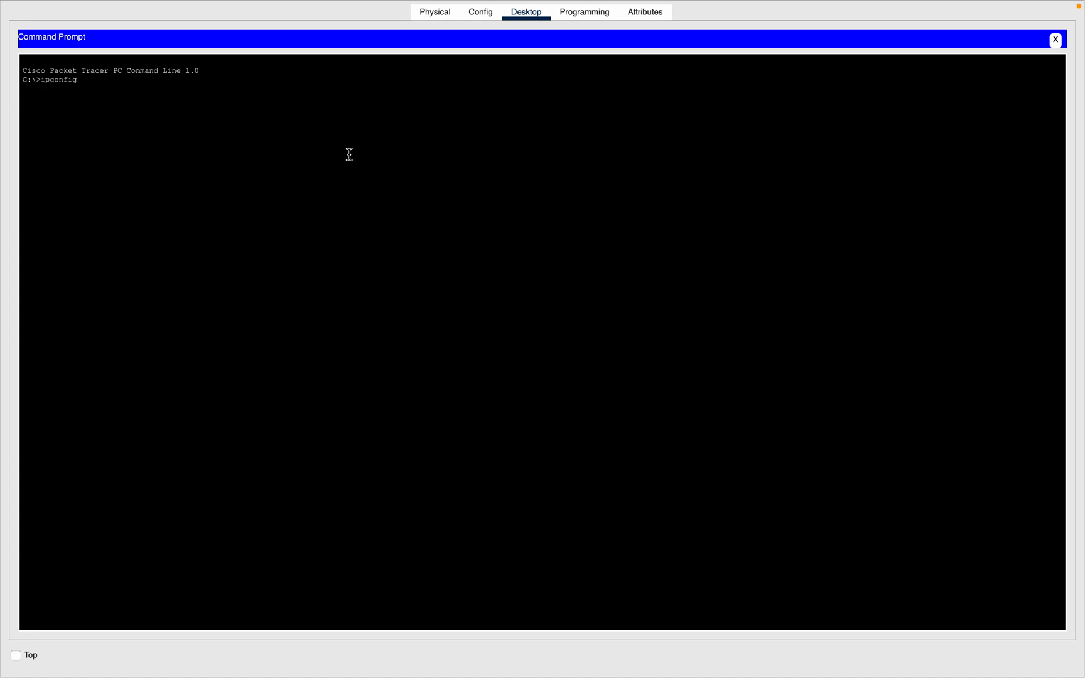
{"action": "key", "text": "Return"}
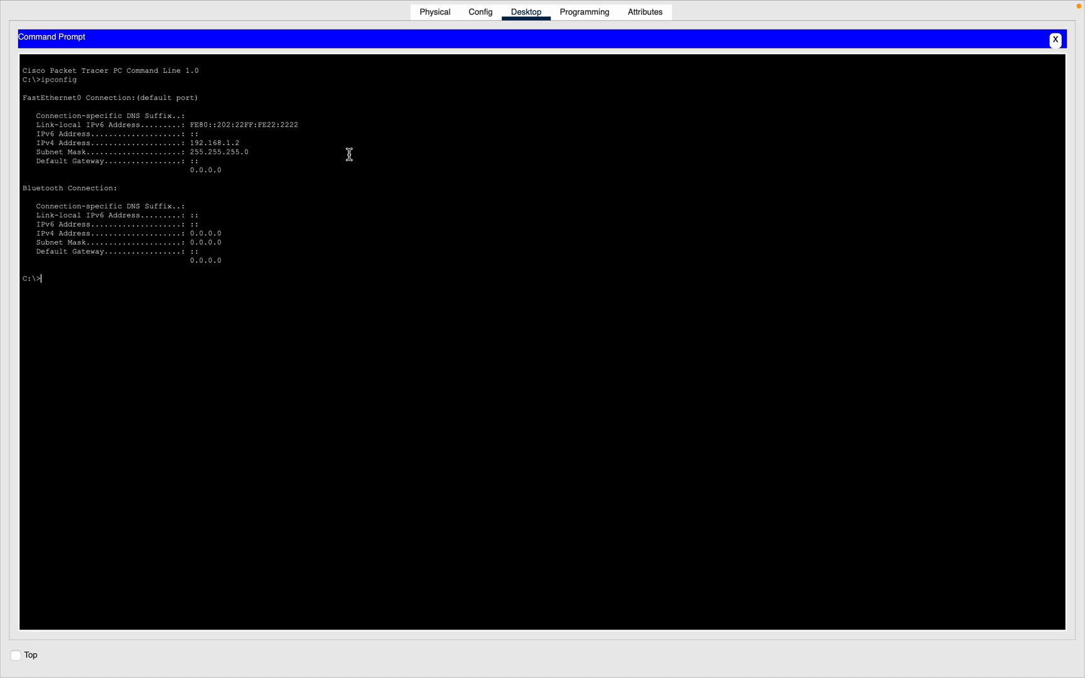
{"action": "left_click_drag", "start_coordinate": [254, 144], "coordinate": [171, 146]}
Step: Rename PC1's display name to Computer Two
{"action": "key", "text": "ctrl+Left"}
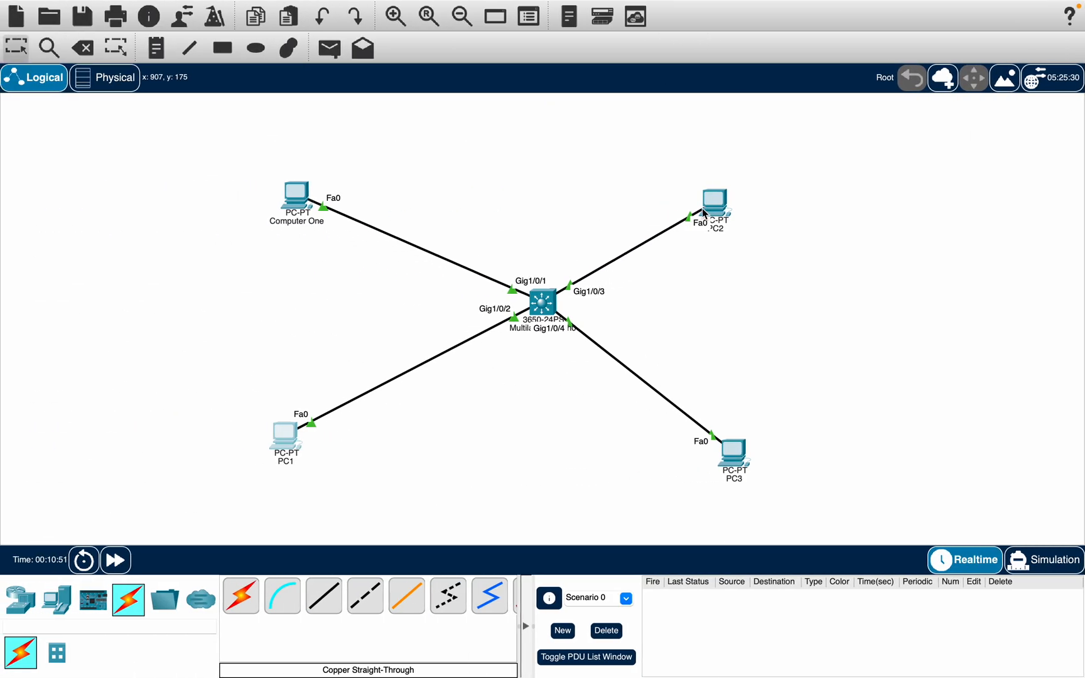
{"action": "key", "text": "ctrl+Right"}
{"action": "left_click", "coordinate": [435, 12]}
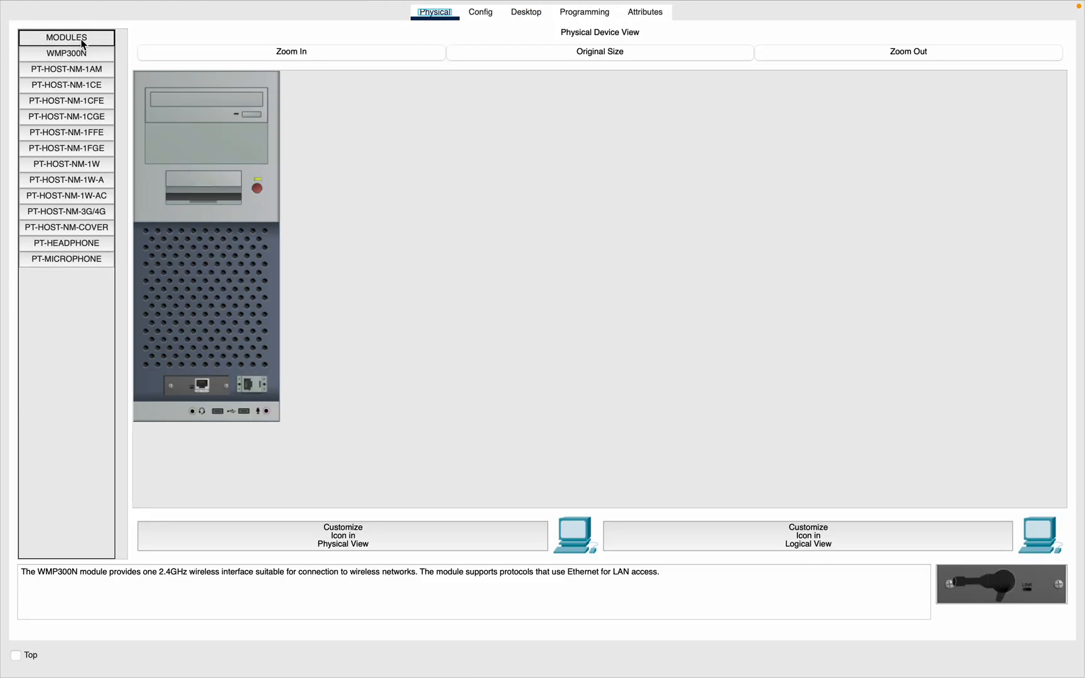
{"action": "left_click", "coordinate": [480, 12]}
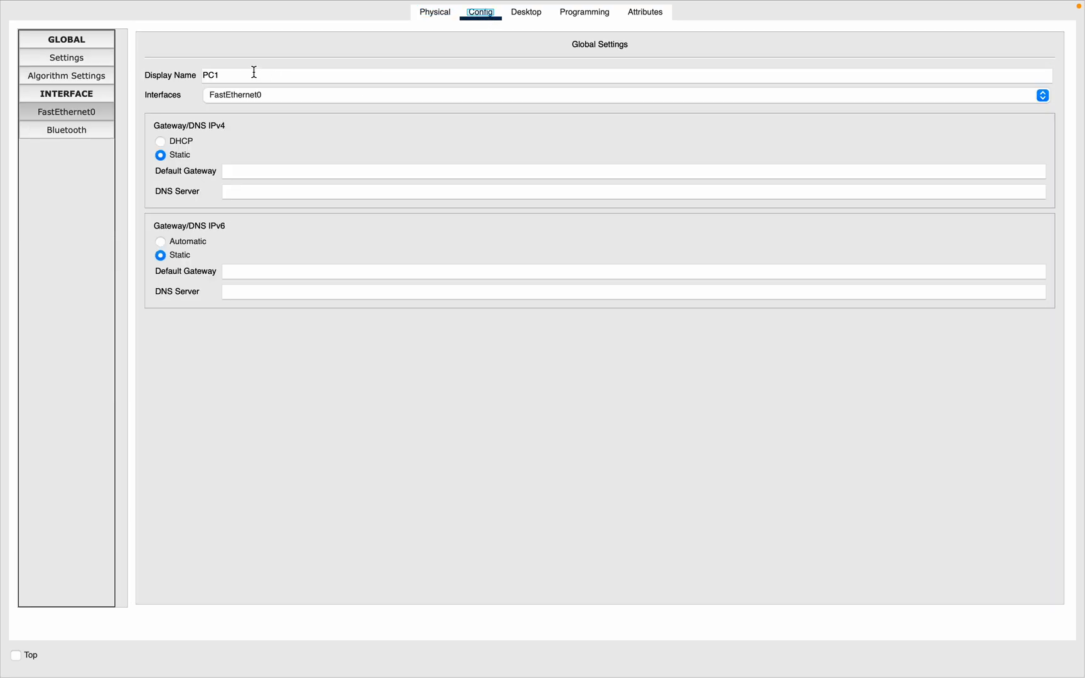
{"action": "left_click", "coordinate": [254, 72]}
{"action": "key", "text": "BackSpace"}
{"action": "key", "text": "BackSpace"}
{"action": "key", "text": "BackSpace"}
{"action": "type", "text": "Computer Two"}
{"action": "key", "text": "ctrl+Left"}
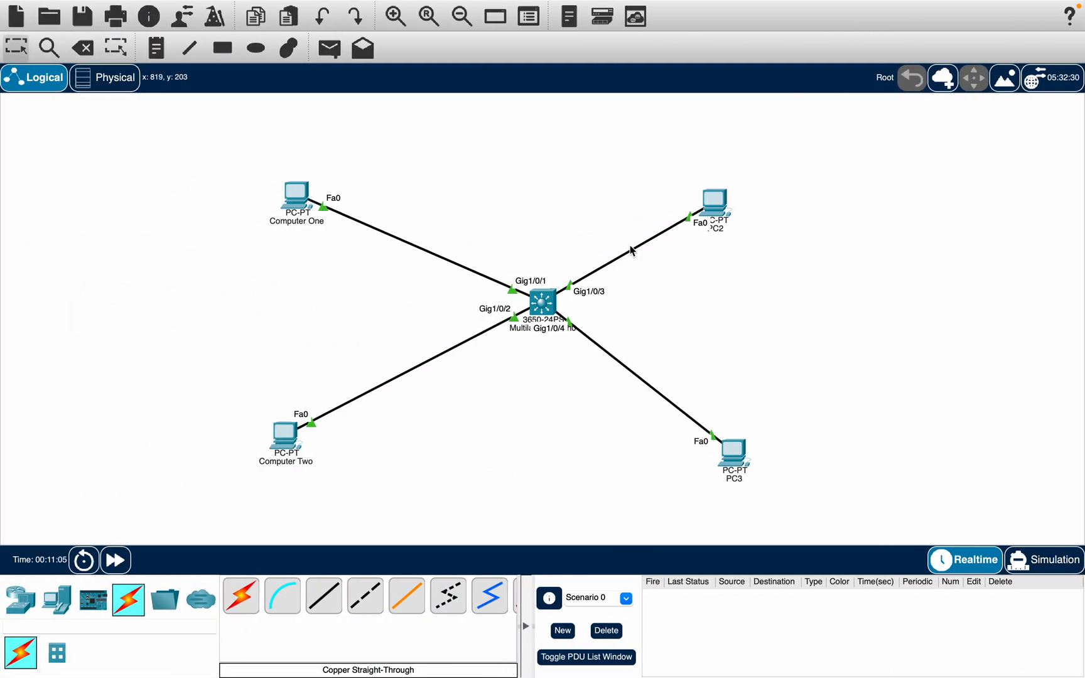
Step: Open PC2's configuration and rename its display name to Computer Three
{"action": "left_click", "coordinate": [714, 208]}
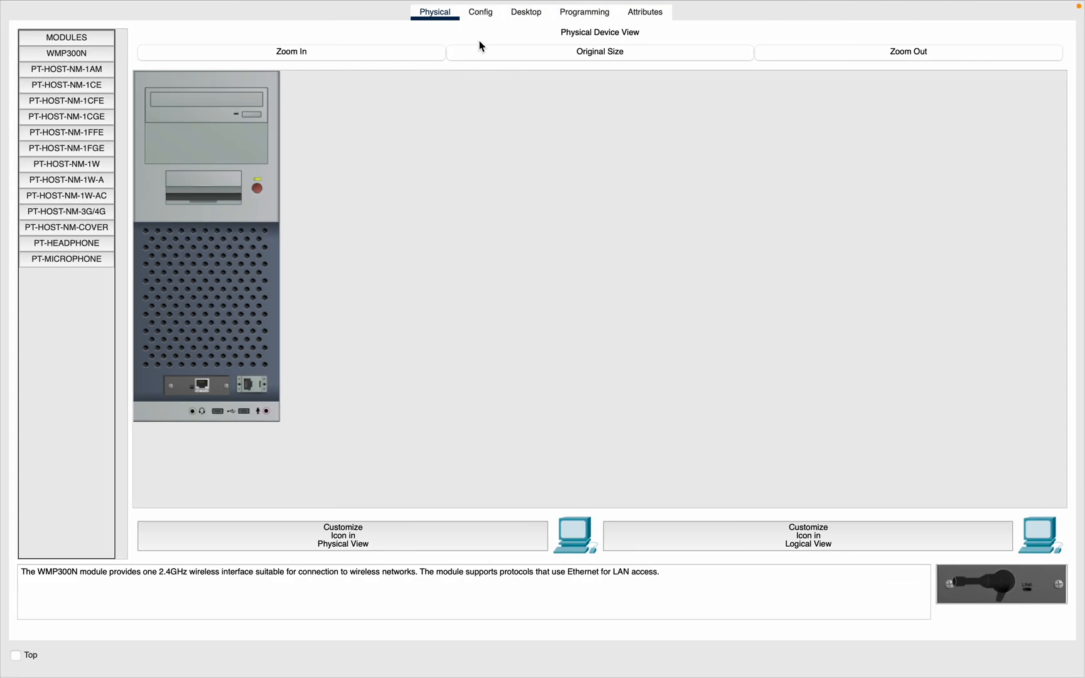
{"action": "left_click", "coordinate": [477, 23]}
{"action": "left_click", "coordinate": [296, 68]}
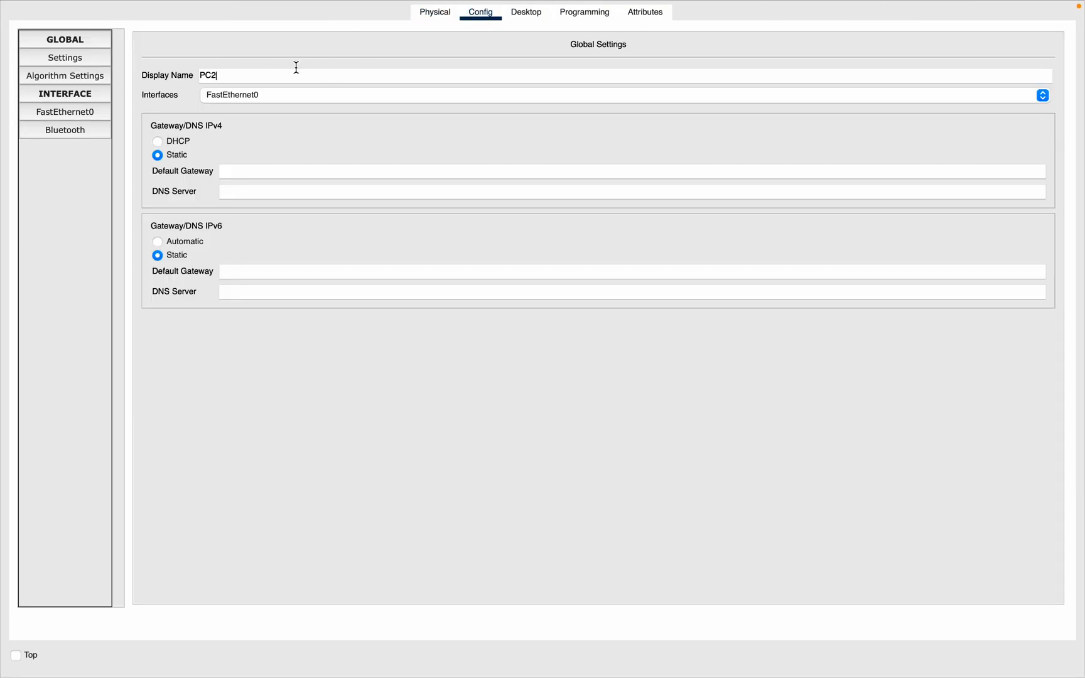
{"action": "key", "text": "BackSpace"}
{"action": "key", "text": "BackSpace"}
{"action": "key", "text": "BackSpace"}
{"action": "type", "text": "Computer Three"}
Step: Open Computer Three's FastEthernet0 settings and set its MAC address to 0003.3333.3333
{"action": "left_click", "coordinate": [60, 114]}
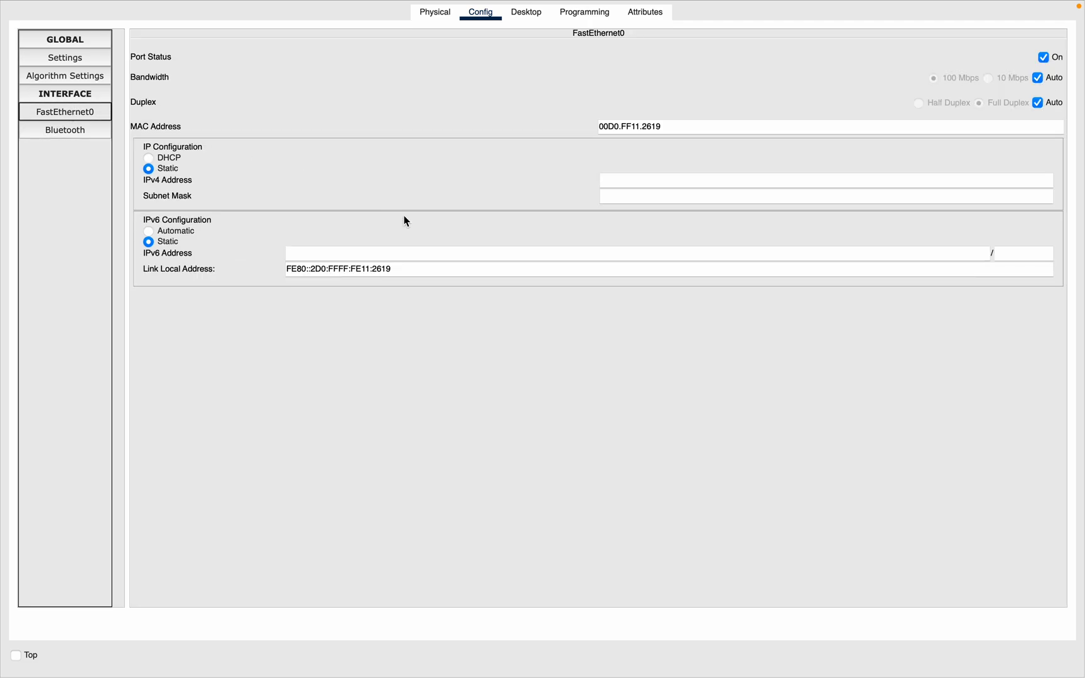
{"action": "left_click_drag", "start_coordinate": [679, 124], "coordinate": [606, 123]}
{"action": "key", "text": "BackSpace"}
{"action": "type", "text": "03"}
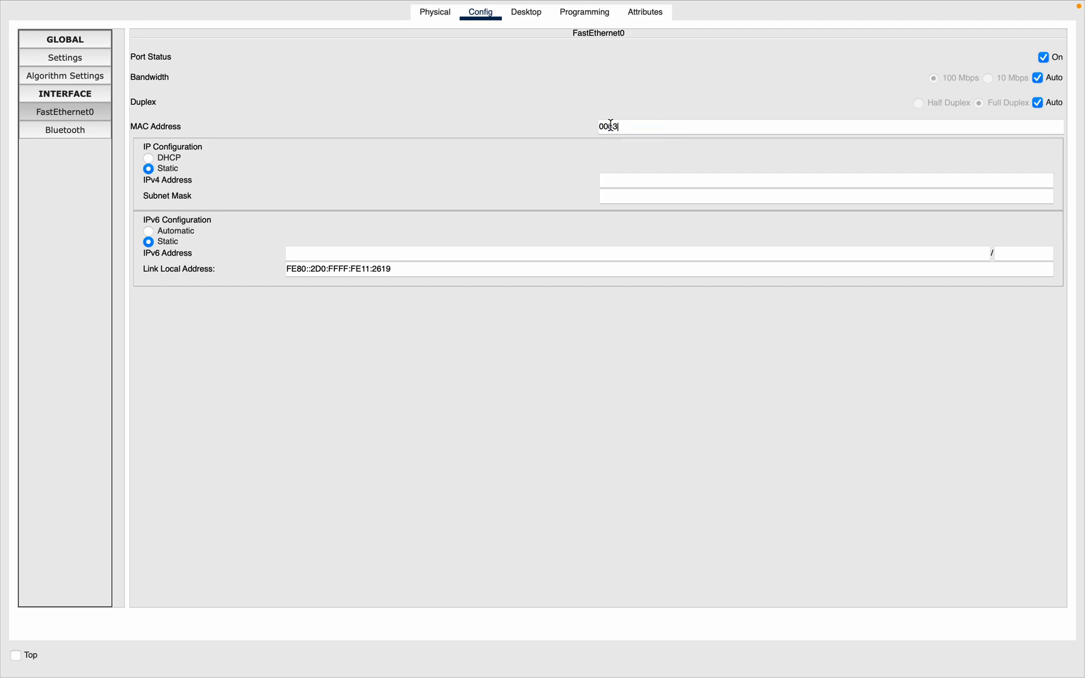
{"action": "type", "text": ".3333.3333"}
Step: Set Computer Three's static IPv4 address to 192.168.1.3
{"action": "left_click", "coordinate": [654, 181]}
{"action": "type", "text": "192.168.1.3"}
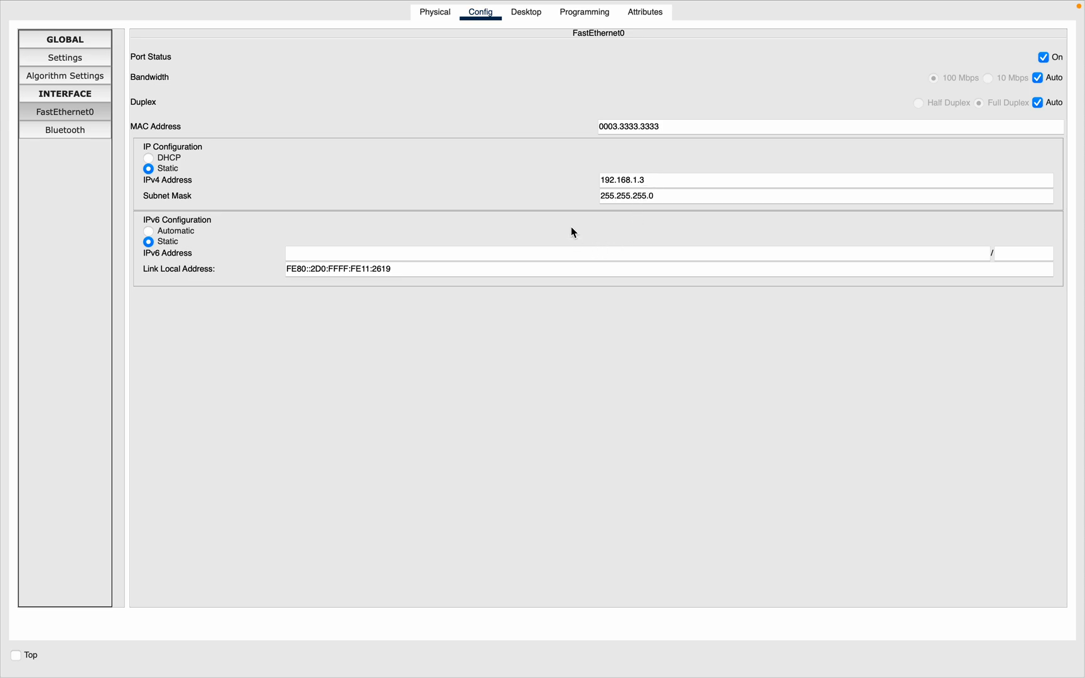
Step: Run ipconfig in Computer Three's Command Prompt to verify its addressing
{"action": "left_click", "coordinate": [574, 15]}
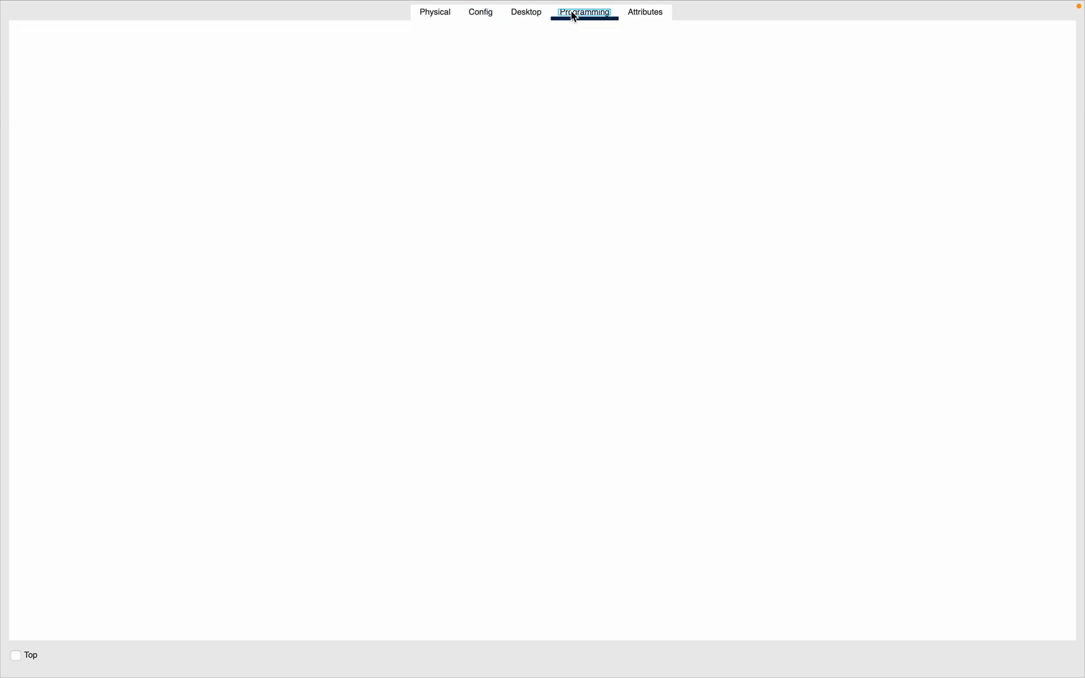
{"action": "left_click", "coordinate": [533, 12]}
{"action": "left_click", "coordinate": [760, 90]}
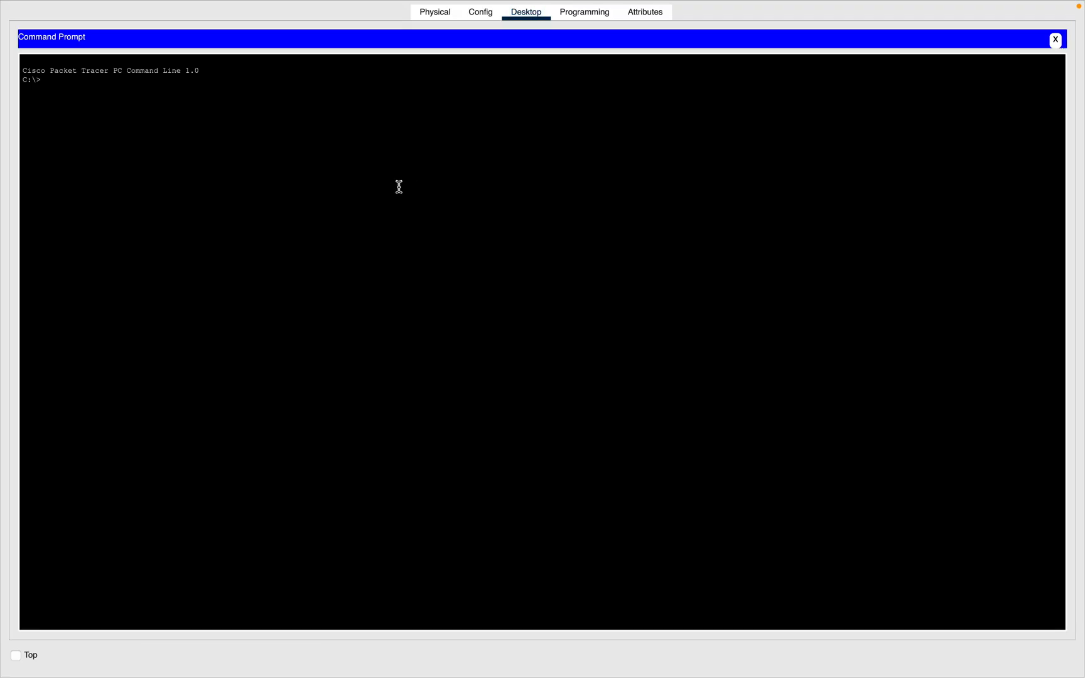
{"action": "type", "text": "ipconfig"}
{"action": "key", "text": "Return"}
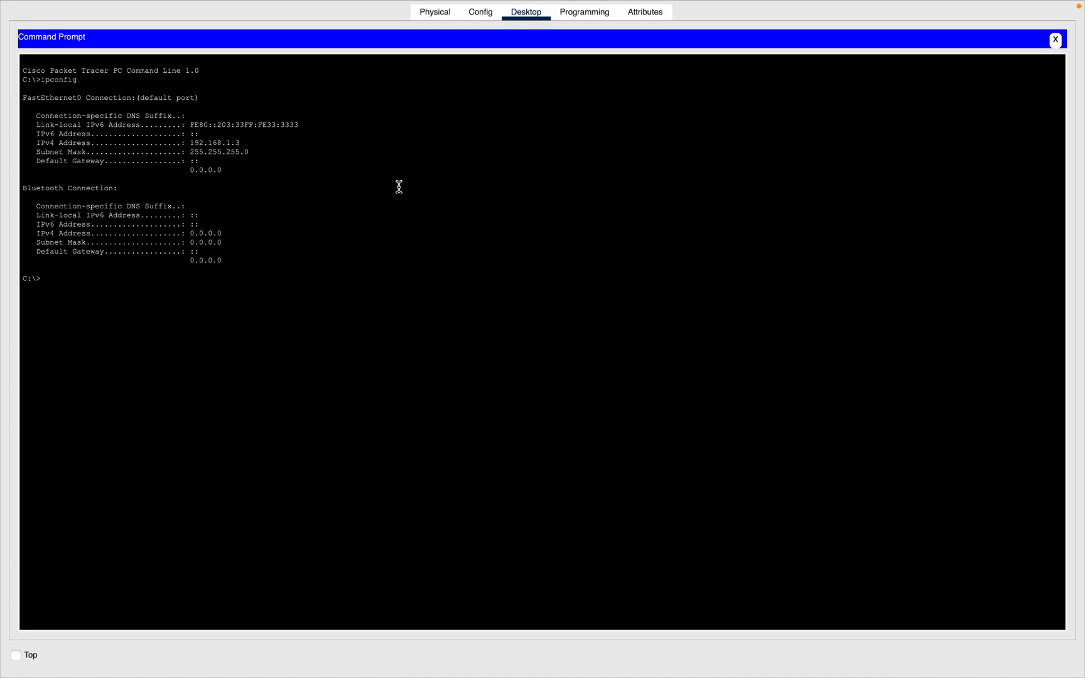
{"action": "left_click_drag", "start_coordinate": [258, 143], "coordinate": [213, 143]}
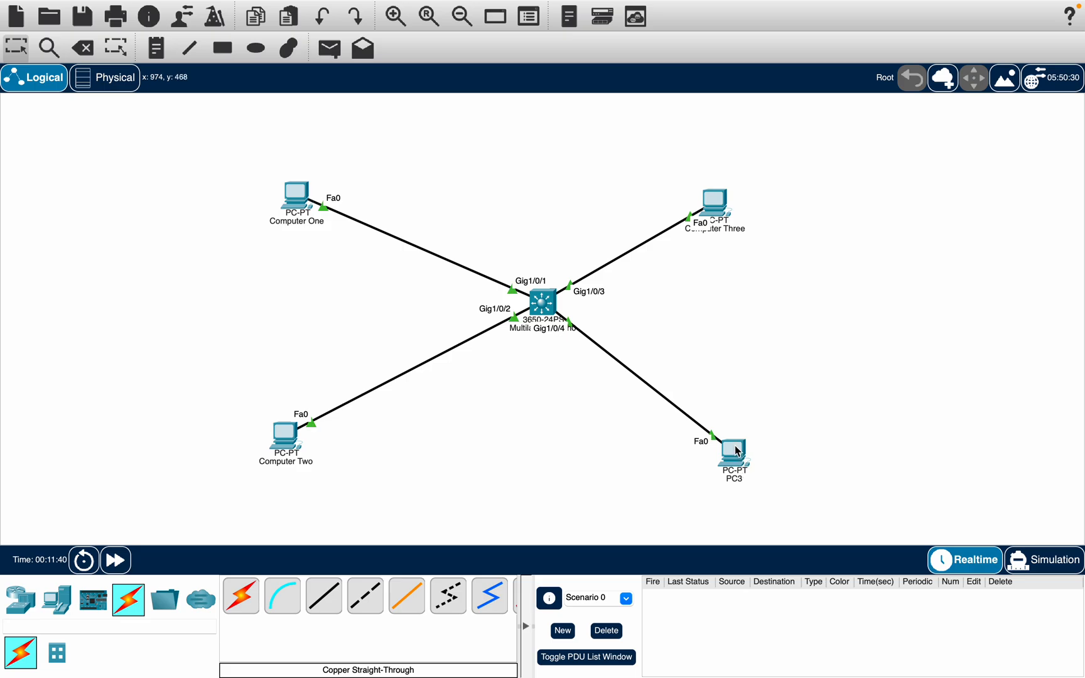
Step: Open PC3's configuration and rename its display name to Computer Four
{"action": "left_click", "coordinate": [735, 449]}
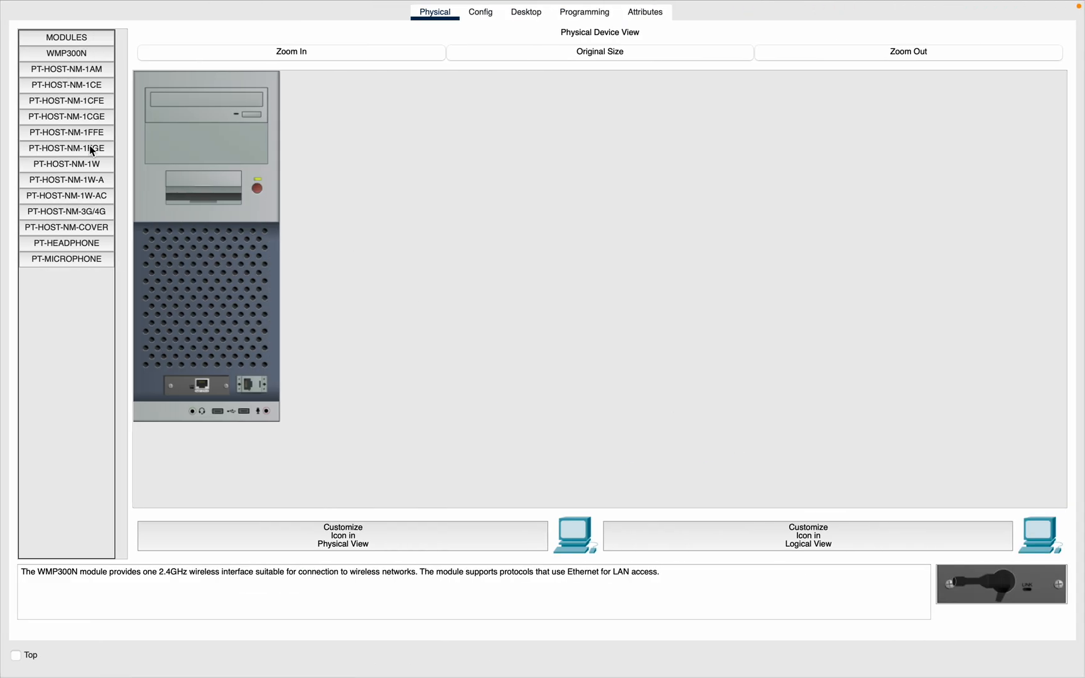
{"action": "left_click", "coordinate": [481, 13]}
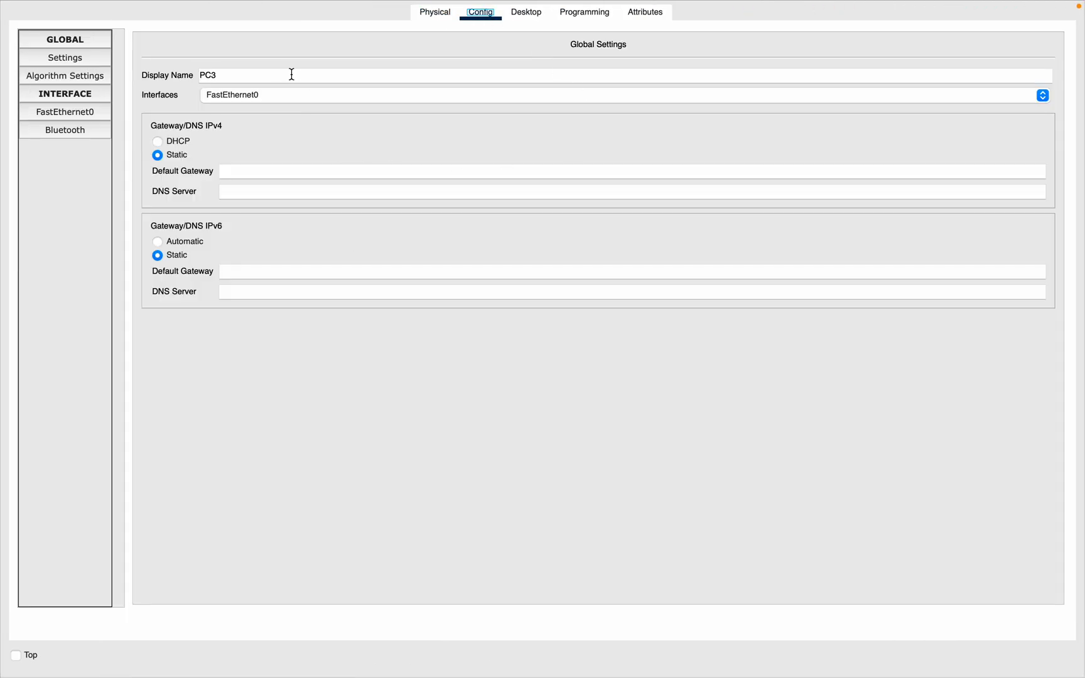
{"action": "left_click_drag", "start_coordinate": [284, 76], "coordinate": [159, 77]}
{"action": "type", "text": "Computer FOur"}
{"action": "key", "text": "BackSpace"}
{"action": "key", "text": "BackSpace"}
{"action": "key", "text": "BackSpace"}
{"action": "type", "text": "our"}
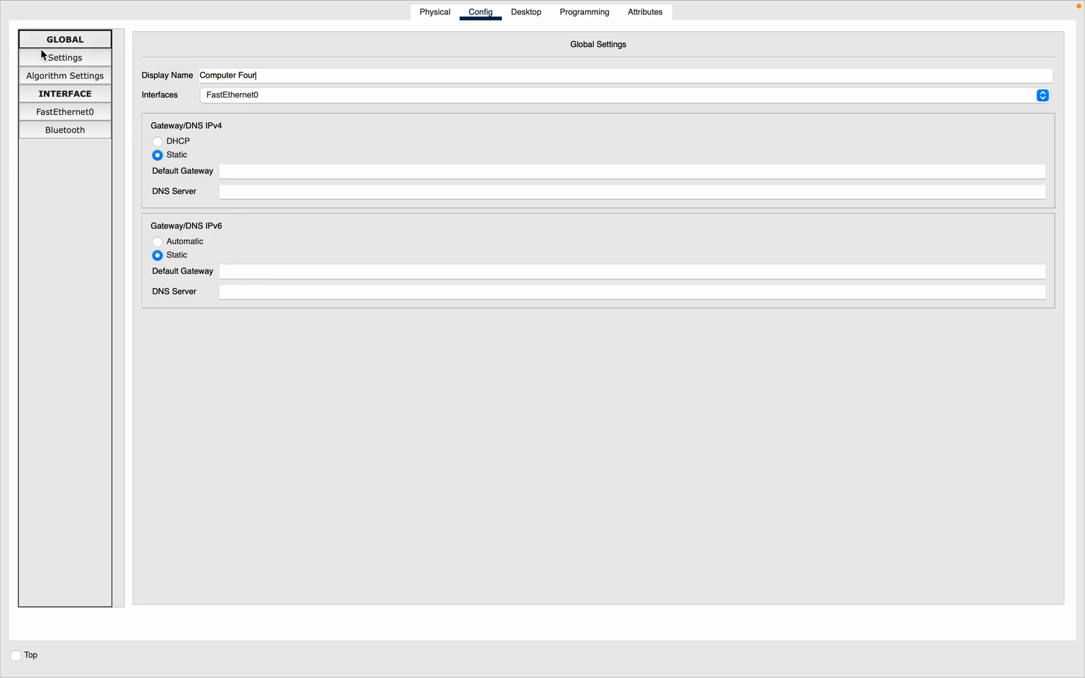
Step: Open Computer Four's FastEthernet0 settings and set its MAC address to 0004.4444.4444
{"action": "left_click", "coordinate": [64, 112]}
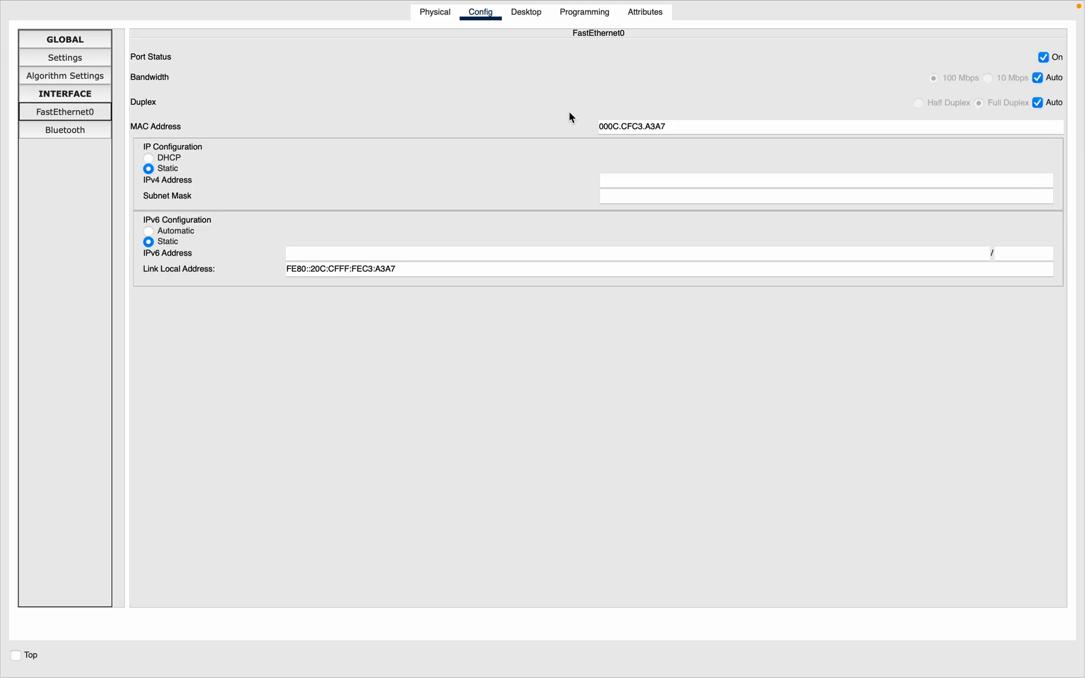
{"action": "left_click_drag", "start_coordinate": [681, 126], "coordinate": [614, 125]}
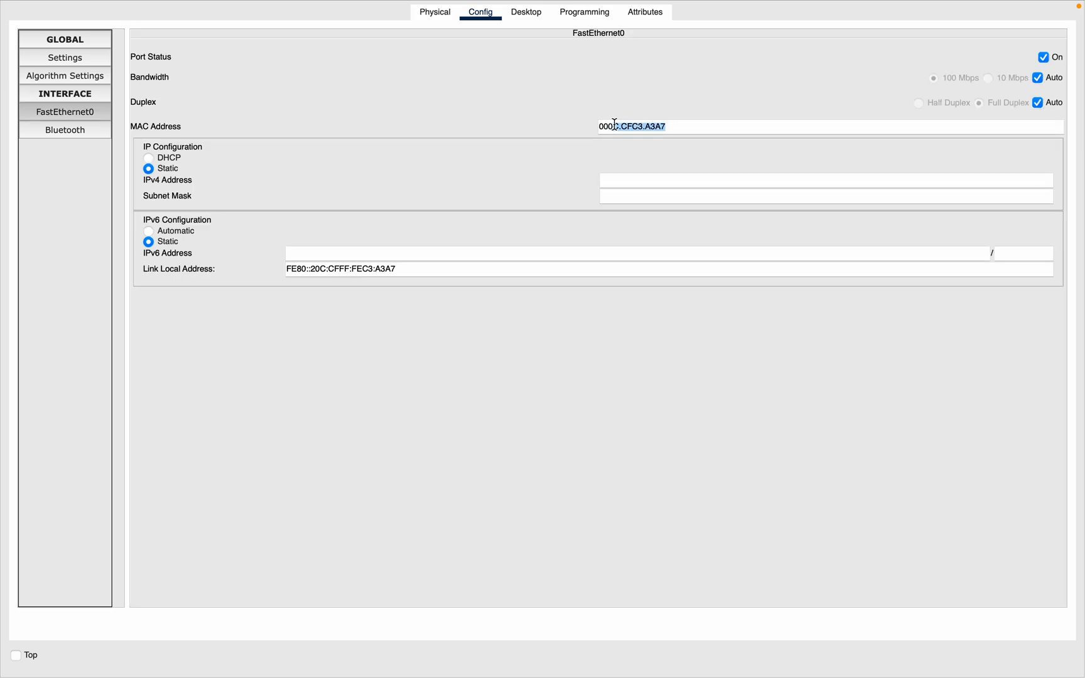
{"action": "type", "text": "1.4444.4444"}
Step: Set Computer Four's static IPv4 address to 192.168.1.4 and fill in the subnet mask
{"action": "left_click", "coordinate": [625, 184]}
{"action": "type", "text": "192.168"}
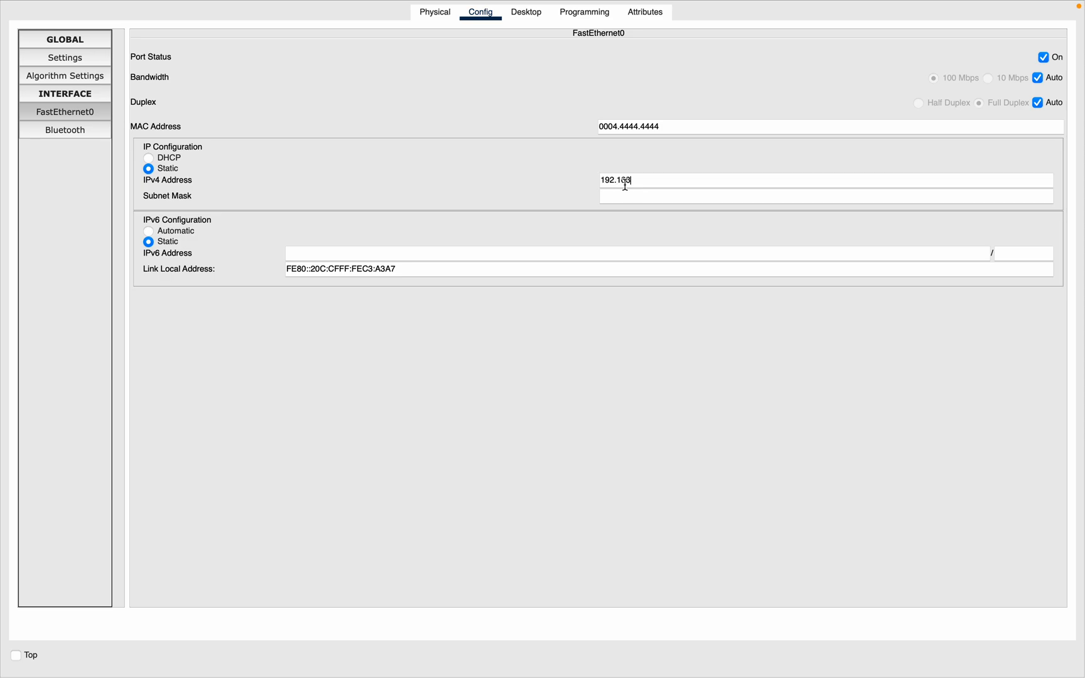
{"action": "type", "text": ".1.4"}
{"action": "left_click", "coordinate": [650, 191]}
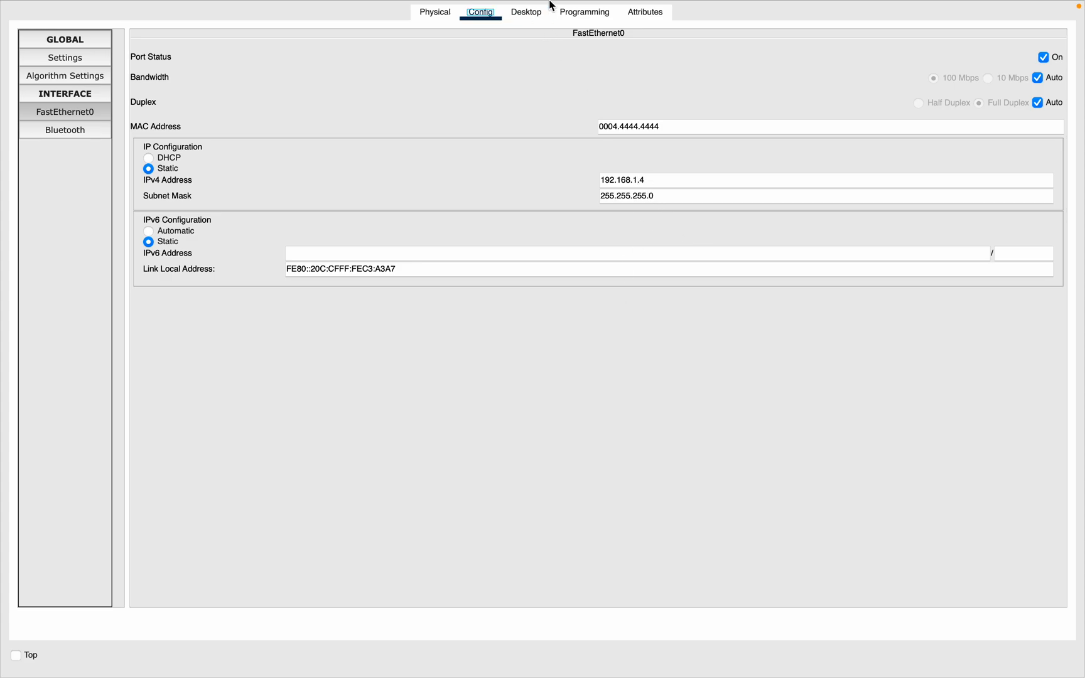
Step: Run ipconfig in Computer Four's Command Prompt to verify its addressing
{"action": "left_click", "coordinate": [538, 12]}
{"action": "left_click", "coordinate": [747, 62]}
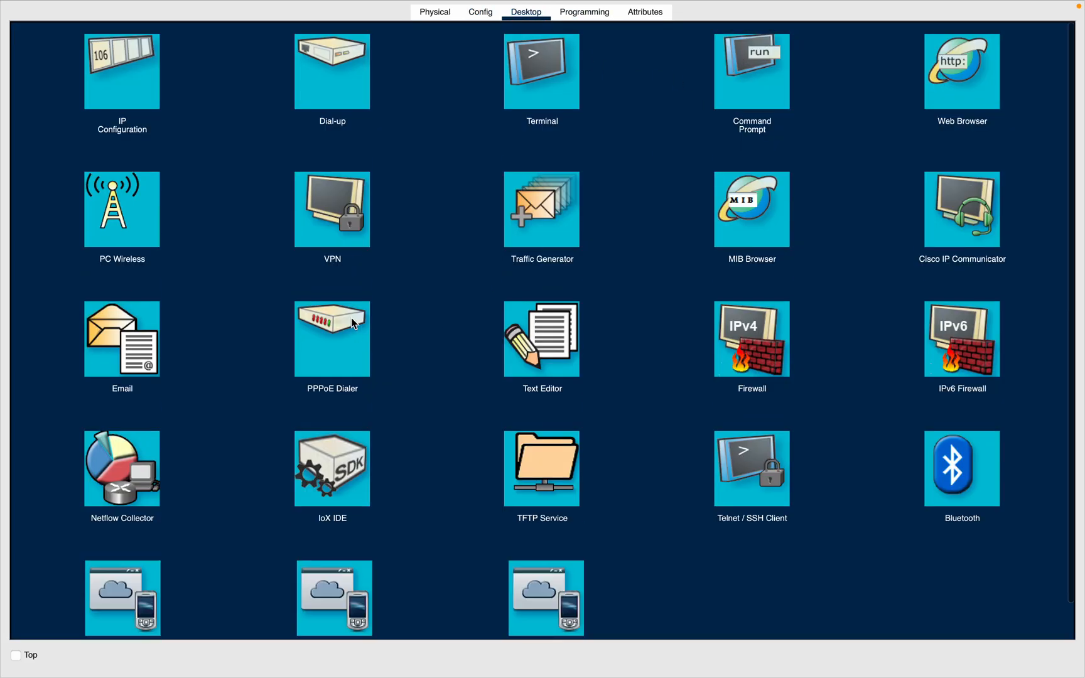
{"action": "type", "text": "ip"}
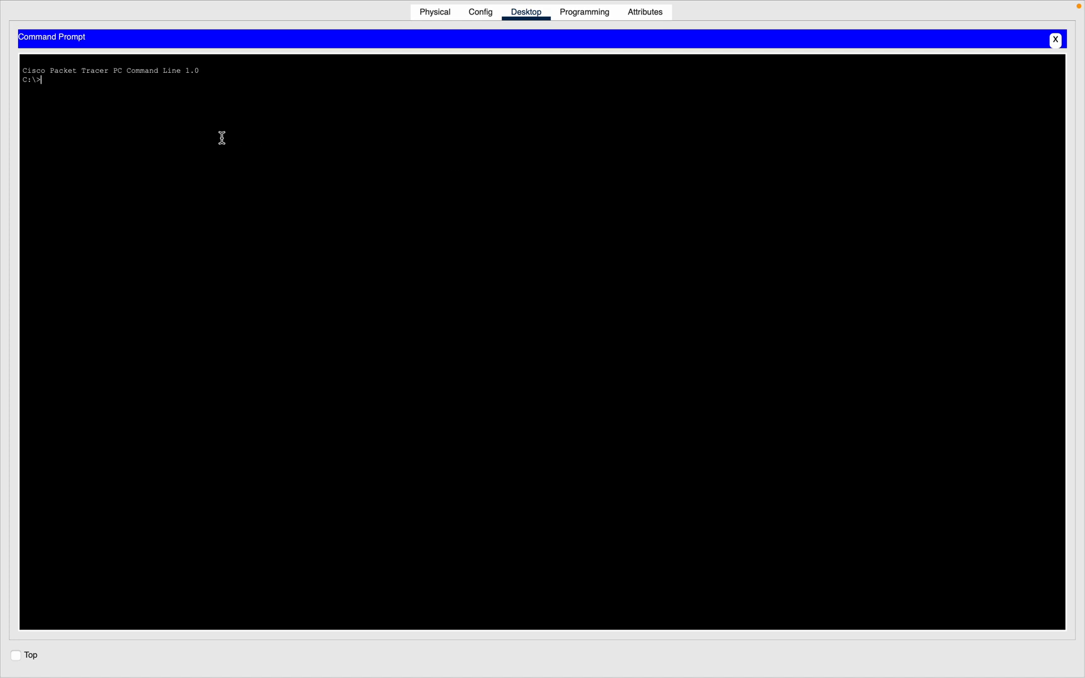
{"action": "type", "text": "config"}
{"action": "key", "text": "Return"}
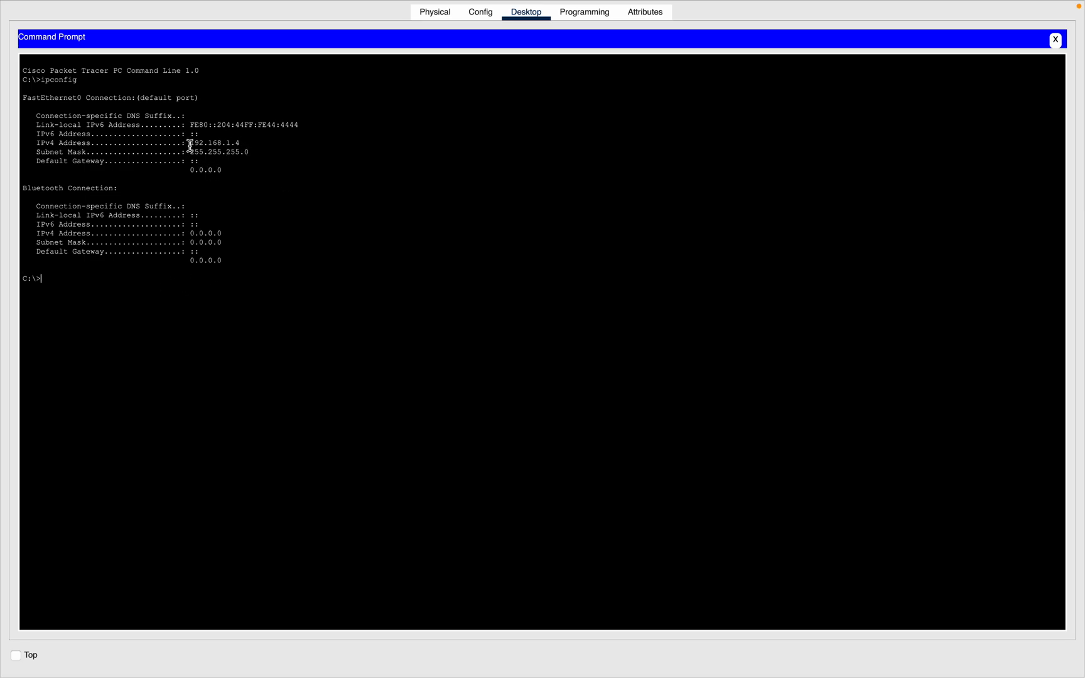
{"action": "left_click_drag", "start_coordinate": [189, 144], "coordinate": [303, 146]}
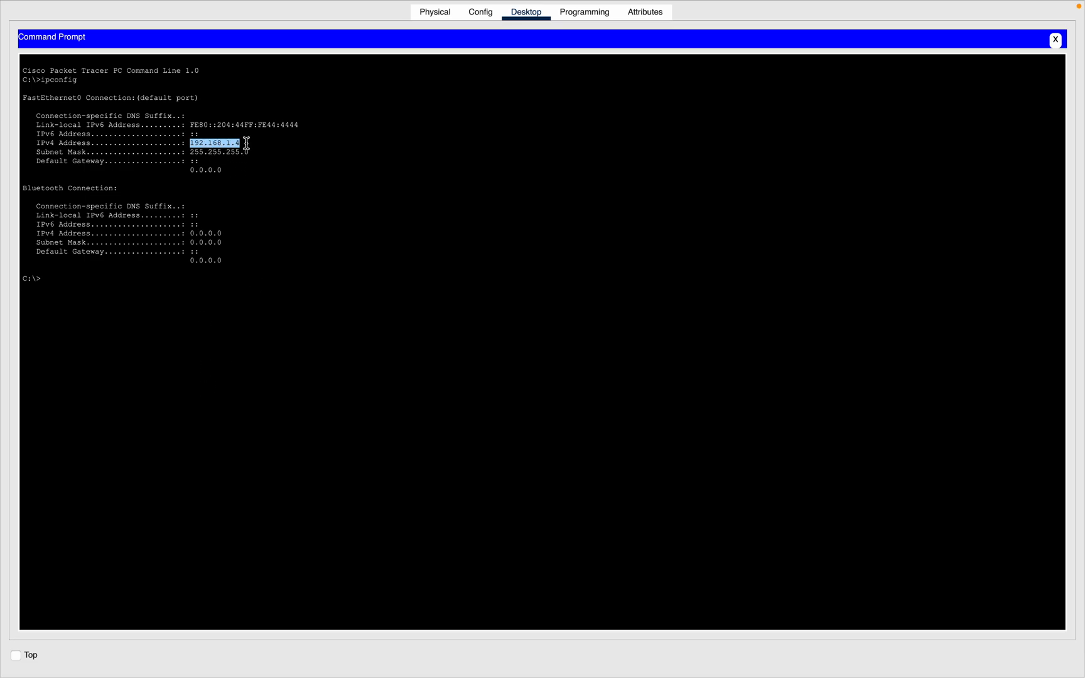
Step: Ping 192.168.1.1 from Computer Four's Command Prompt to test connectivity
{"action": "left_click", "coordinate": [187, 279]}
{"action": "type", "text": "ping 19"}
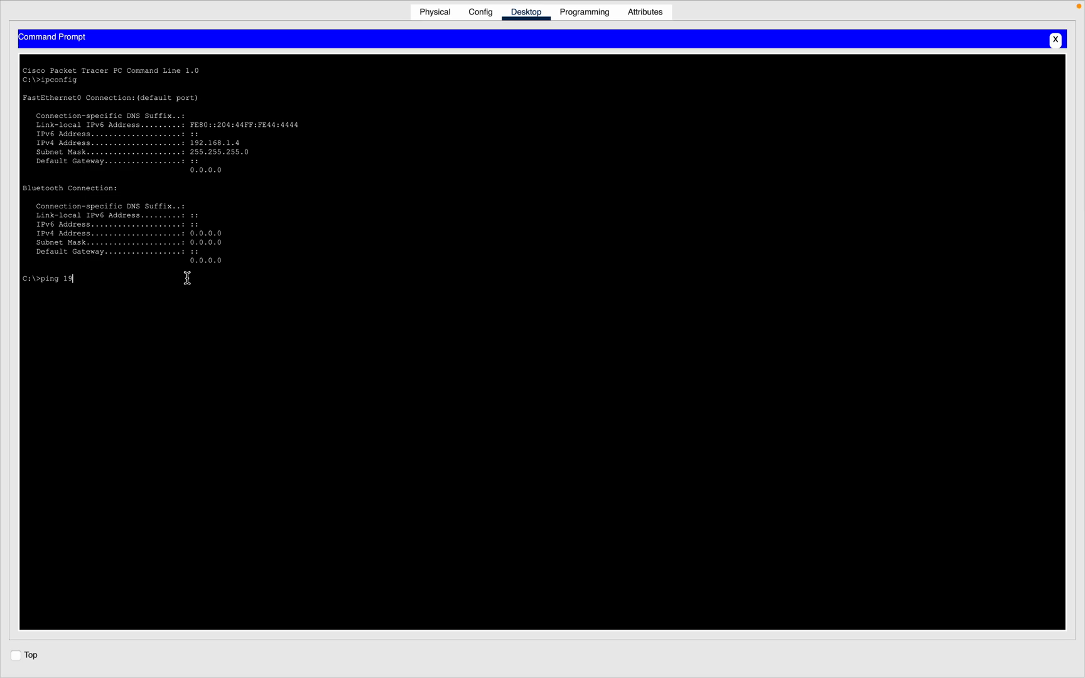
{"action": "type", "text": "2.168.1.1"}
{"action": "key", "text": "Return"}
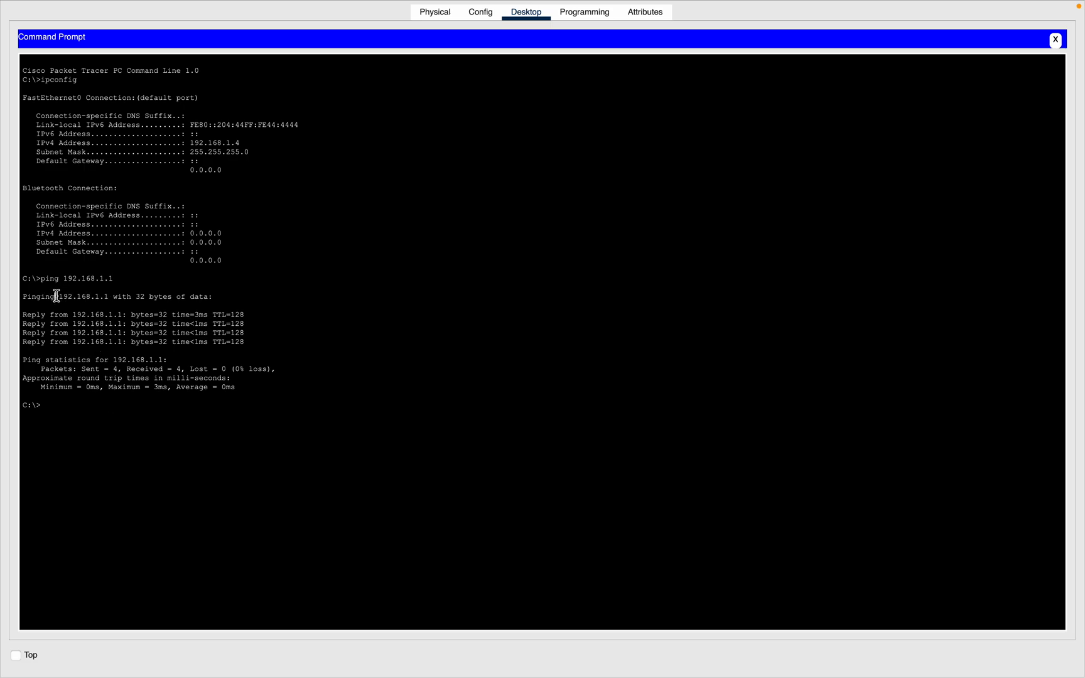
{"action": "left_click_drag", "start_coordinate": [54, 297], "coordinate": [109, 297]}
{"action": "left_click", "coordinate": [93, 321]}
{"action": "left_click_drag", "start_coordinate": [262, 316], "coordinate": [20, 313]}
Step: Ping 192.168.1.2 and then 192.168.1.3 from Computer Four's Command Prompt
{"action": "left_click", "coordinate": [115, 370]}
{"action": "key", "text": "Up"}
{"action": "key", "text": "BackSpace"}
{"action": "type", "text": "2.168.1.2"}
{"action": "key", "text": "Return"}
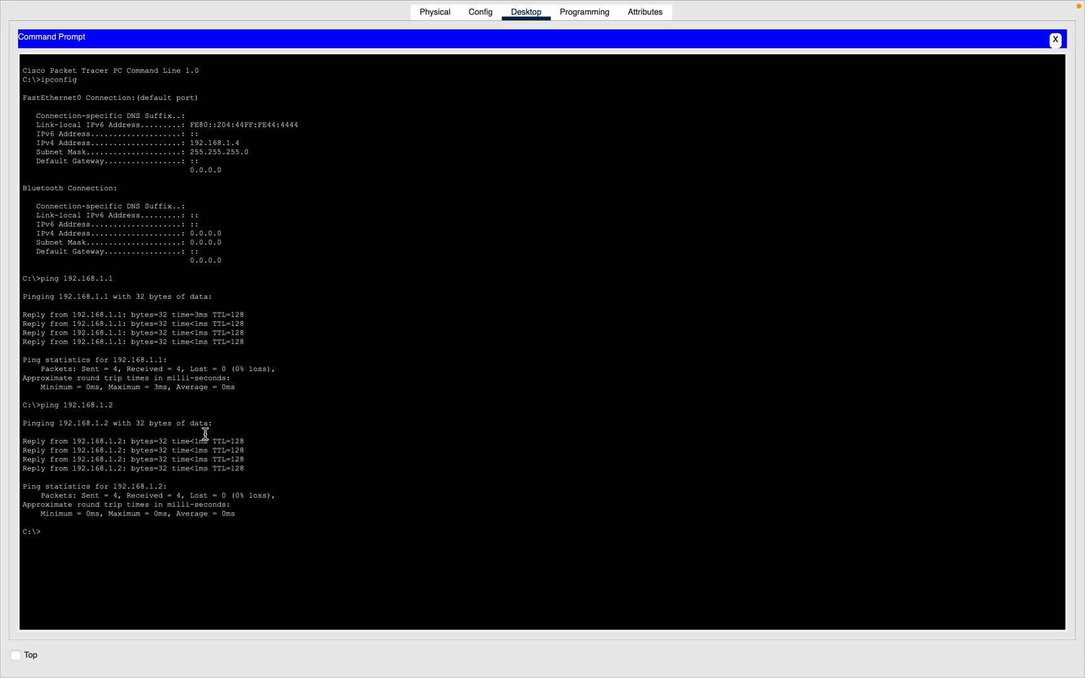
{"action": "key", "text": "Up"}
{"action": "key", "text": "BackSpace"}
{"action": "type", "text": "3"}
{"action": "key", "text": "Return"}
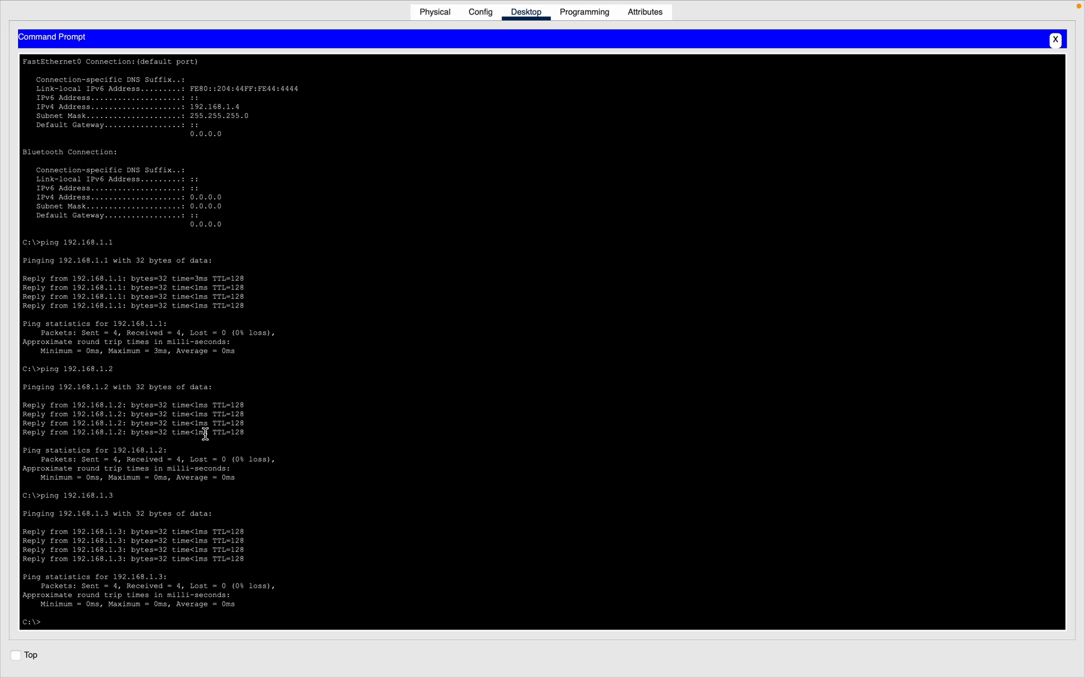
Step: Ping the unused address 192.168.1.7 and interrupt the ping
{"action": "key", "text": "Up"}
{"action": "key", "text": "BackSpace"}
{"action": "type", "text": "7"}
{"action": "key", "text": "Return"}
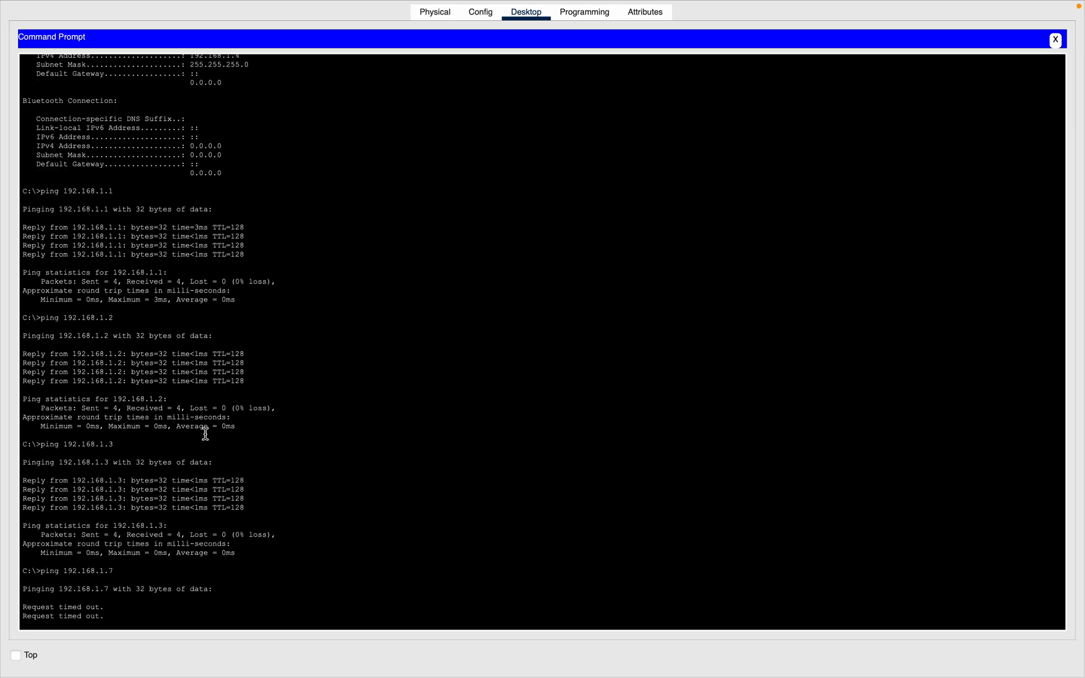
{"action": "key", "text": "ctrl+c"}
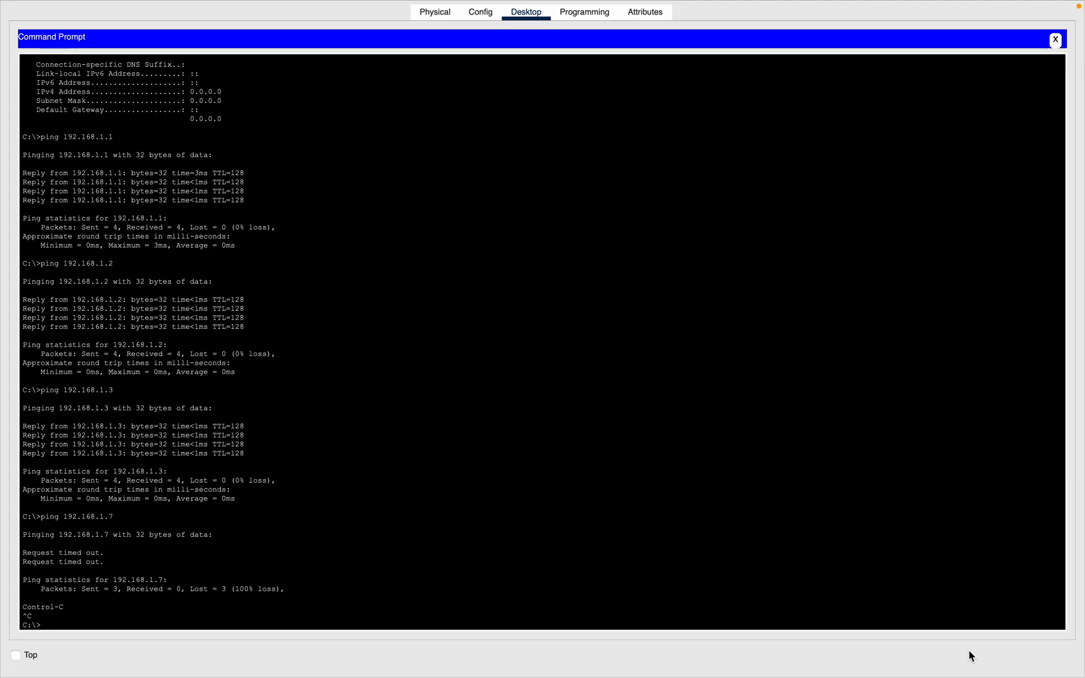
{"action": "key", "text": "ctrl+Left"}
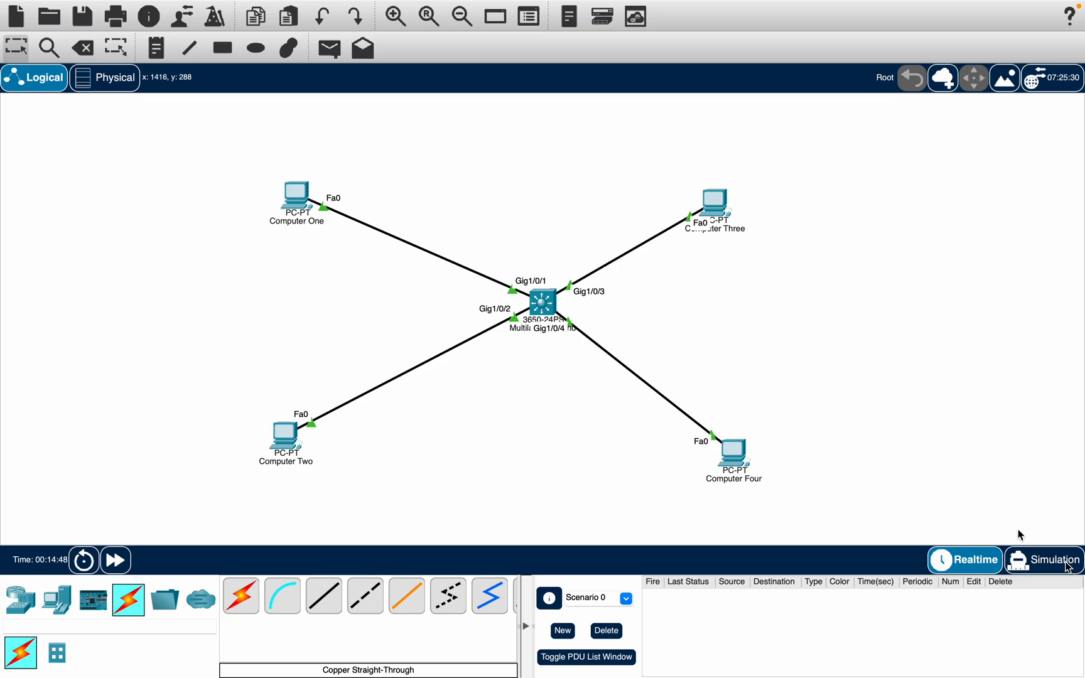
{"action": "key", "text": "ctrl+Left"}
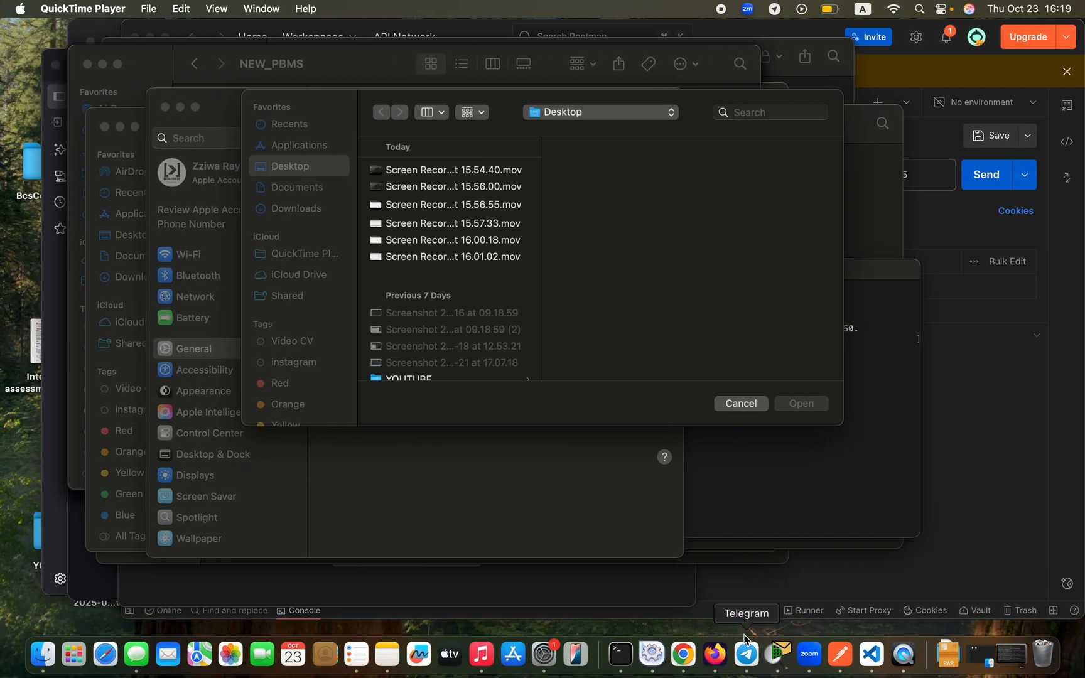
{"action": "key", "text": "ctrl+Right"}
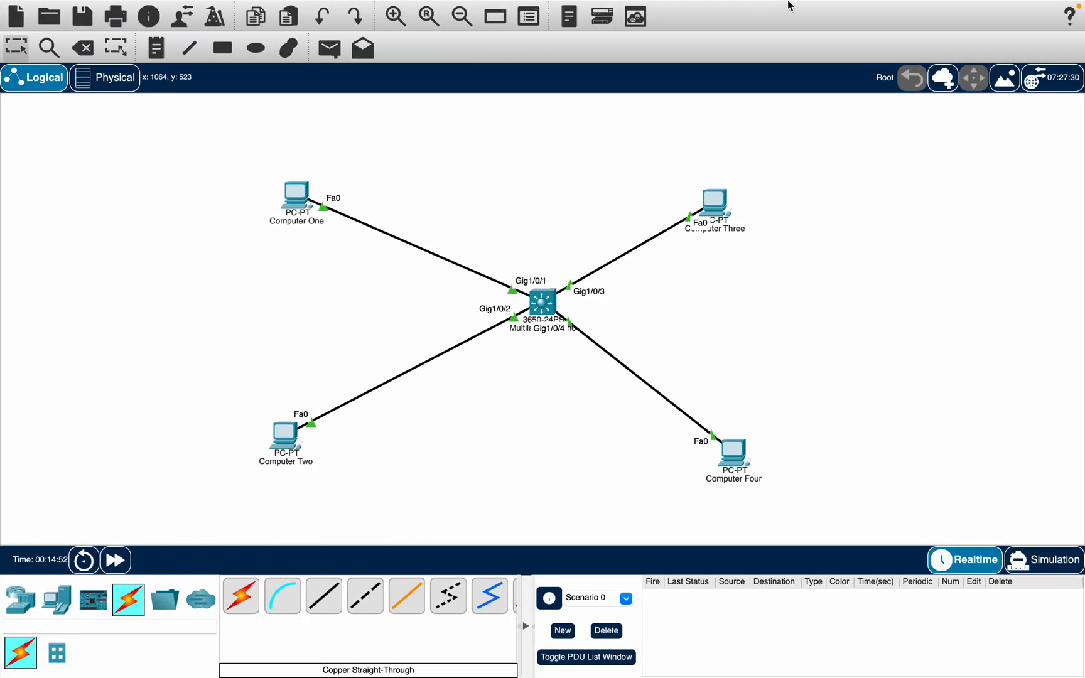